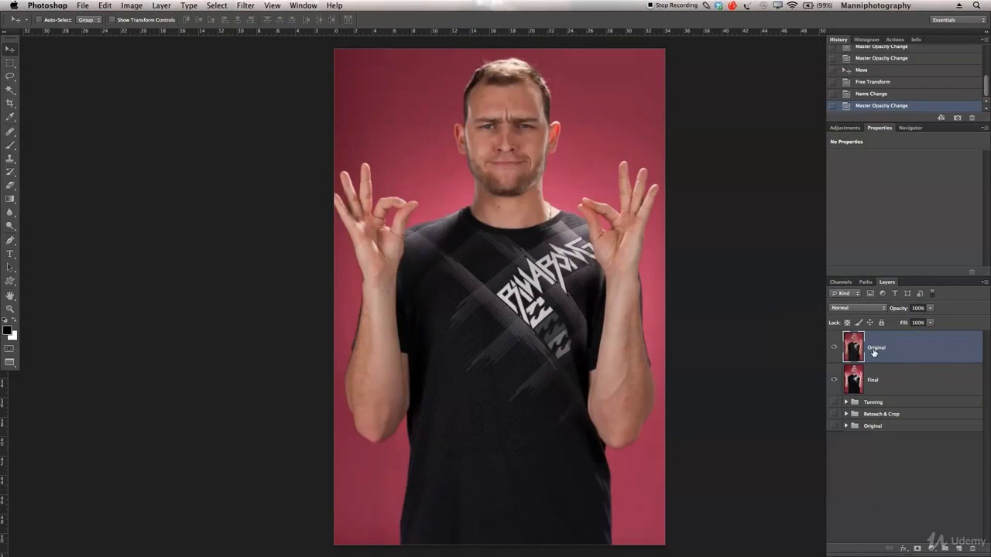
Compare the Original and Final layers by toggling the Original layer's visibility
click(834, 349)
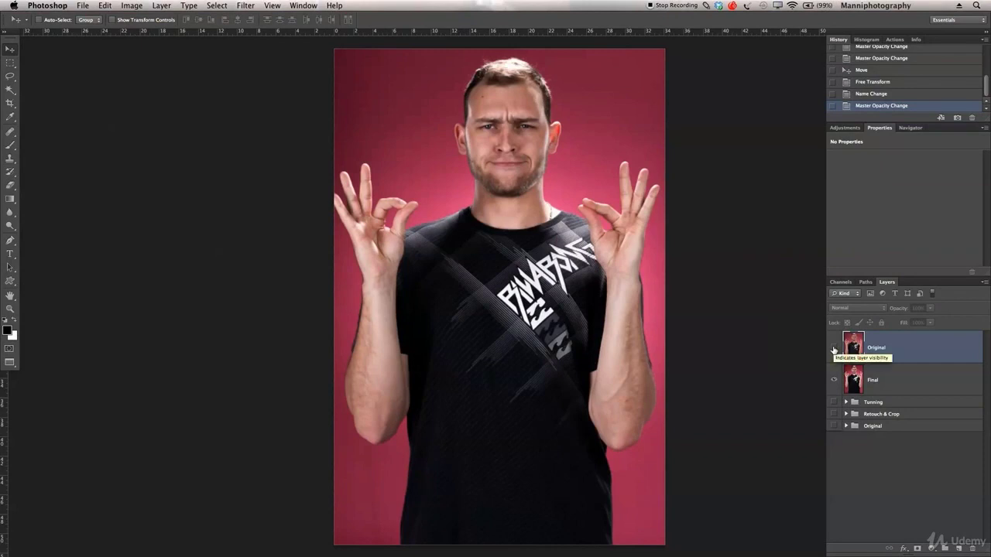
click(834, 349)
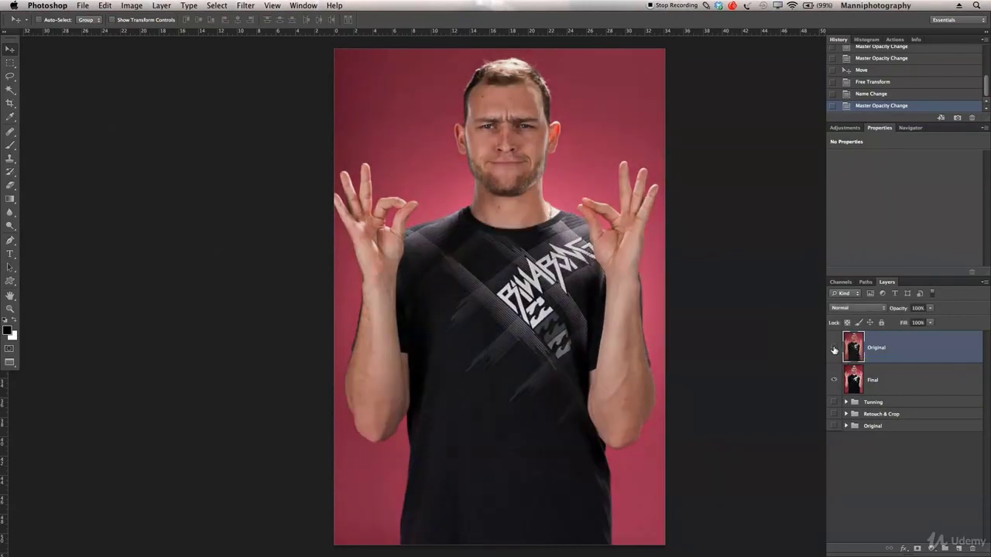
click(835, 349)
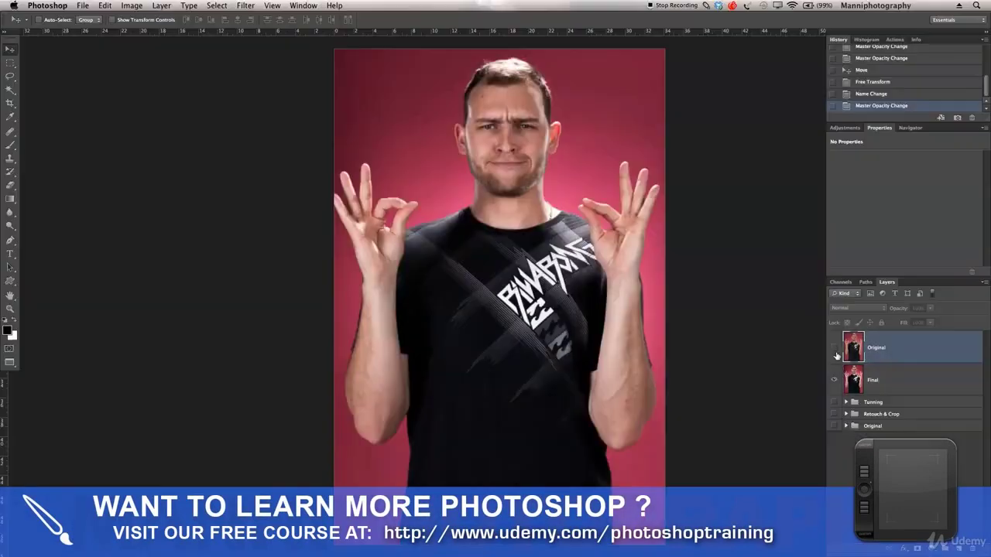
click(834, 349)
click(835, 349)
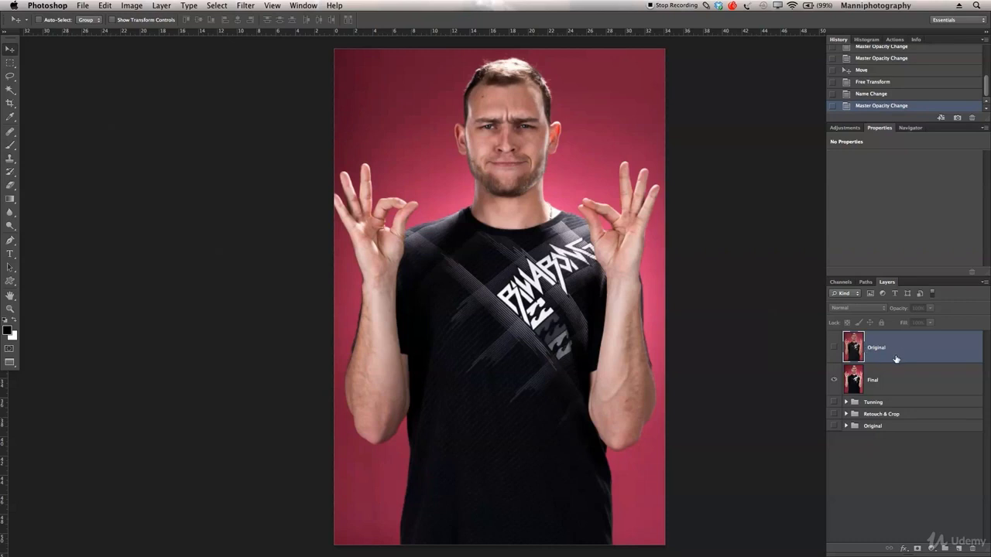
Delete the Original layer above Final, and show only the Original layer inside the Original group
key(Delete)
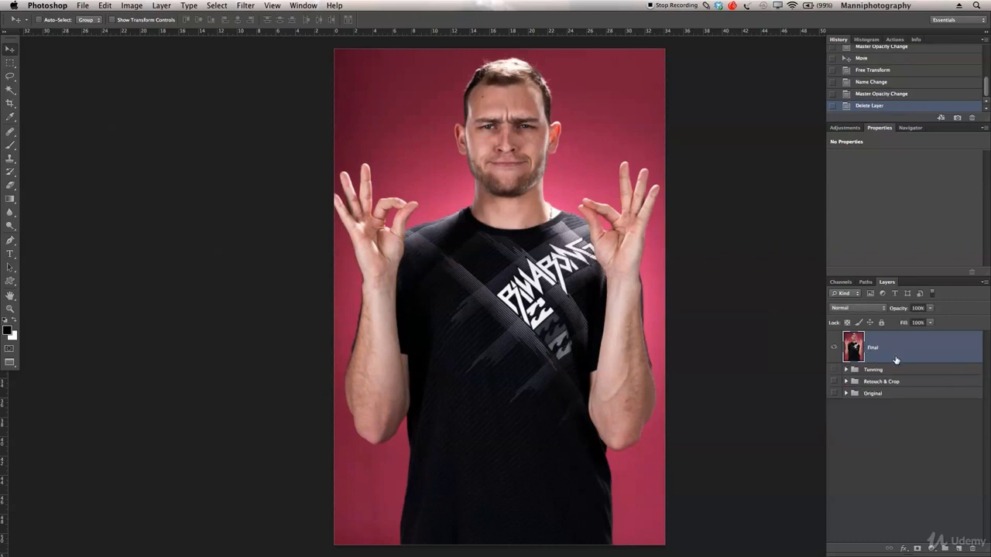
click(835, 349)
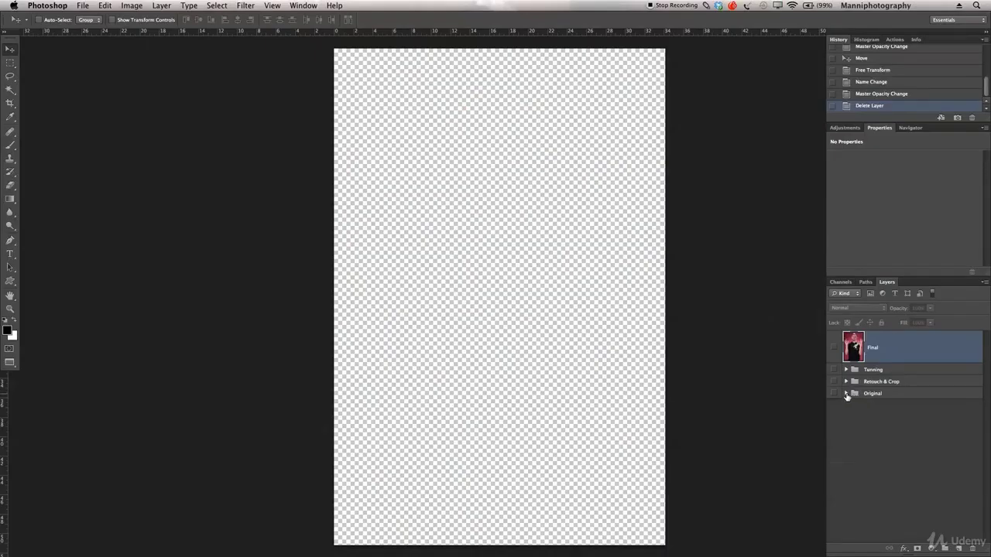
click(846, 393)
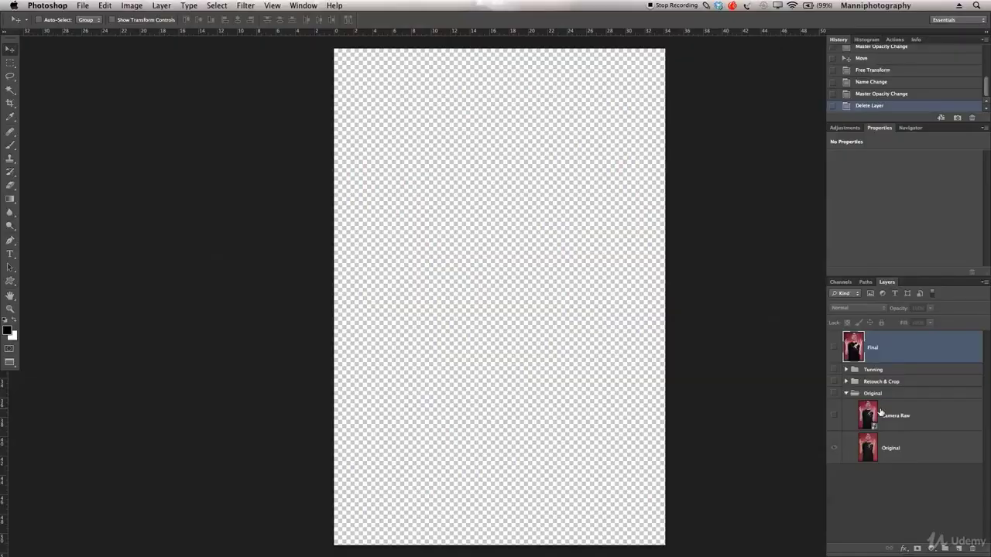
click(834, 449)
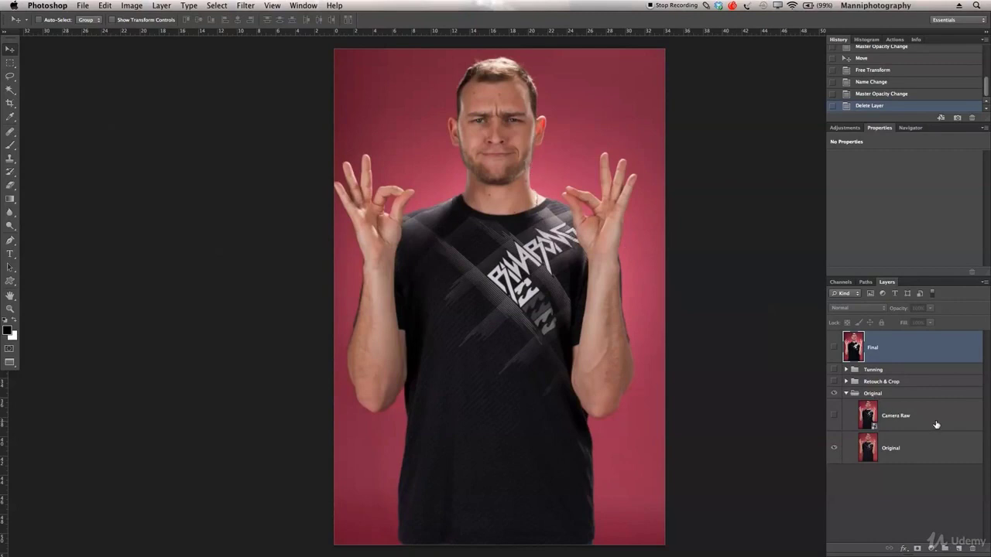
Show the Camera Raw layer in the Original group, toggling its visibility to compare it with the unprocessed photo
click(902, 421)
click(834, 418)
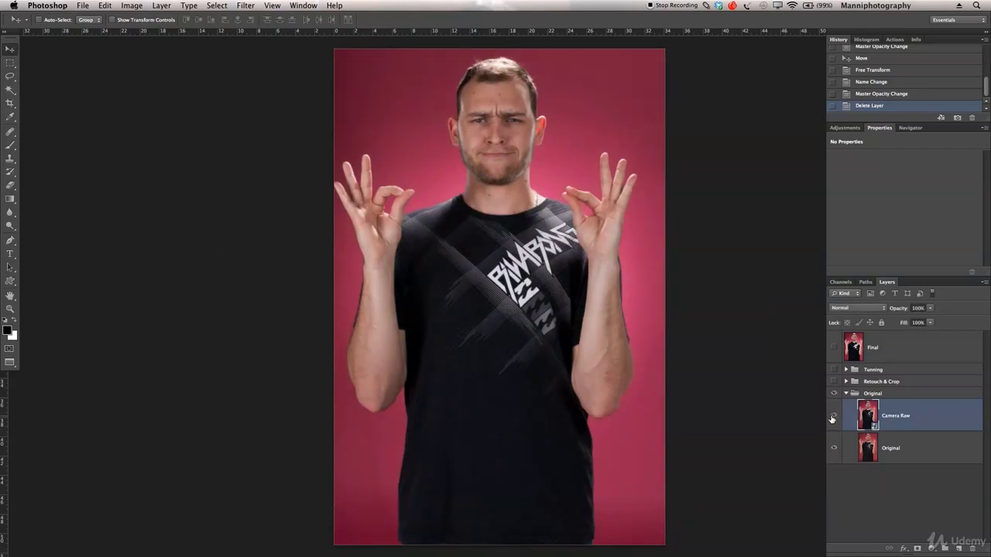
click(834, 418)
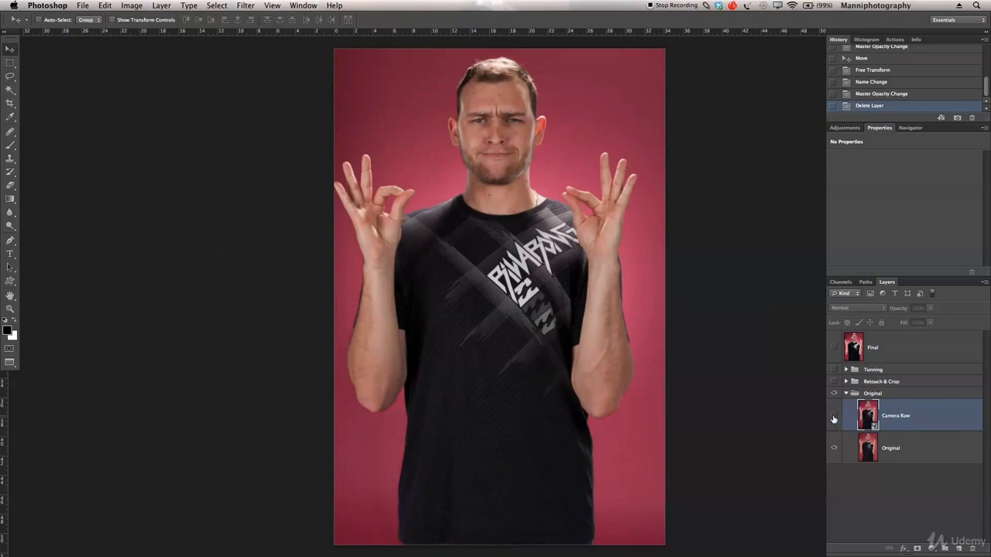
click(834, 418)
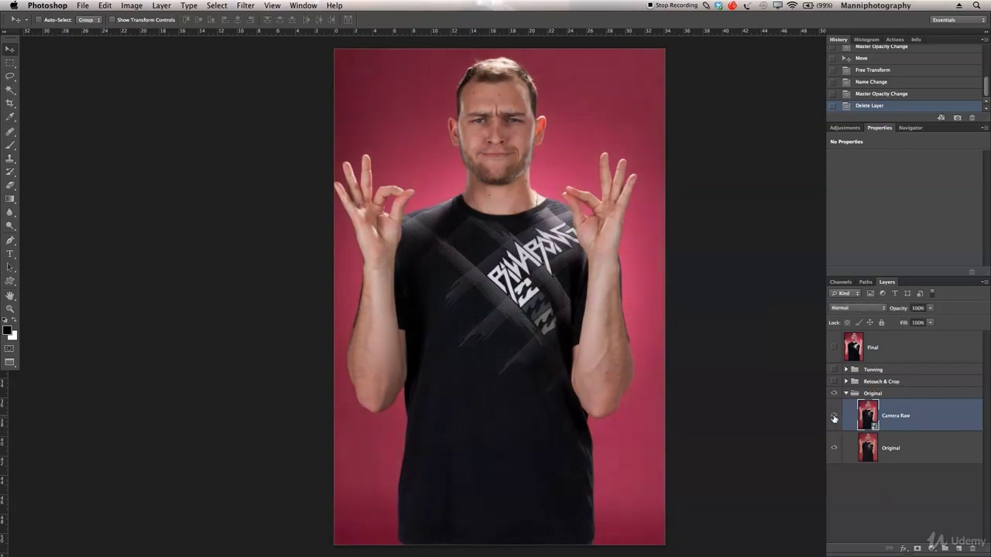
click(833, 418)
click(834, 419)
click(834, 418)
click(834, 418)
Open the Camera Raw layer's raw settings, reset them to Camera Raw Defaults, and review the default sharpening and basic values
double_click(868, 416)
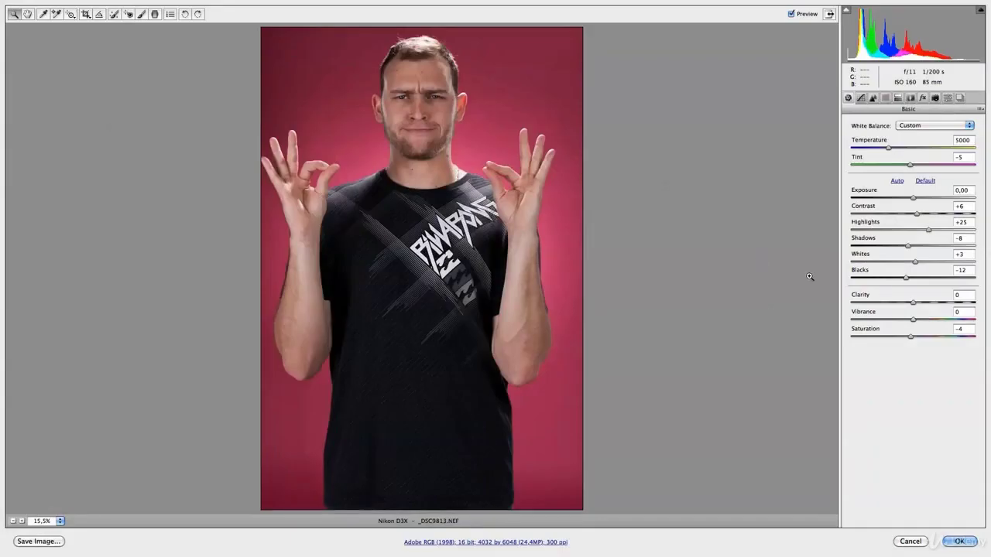
click(981, 109)
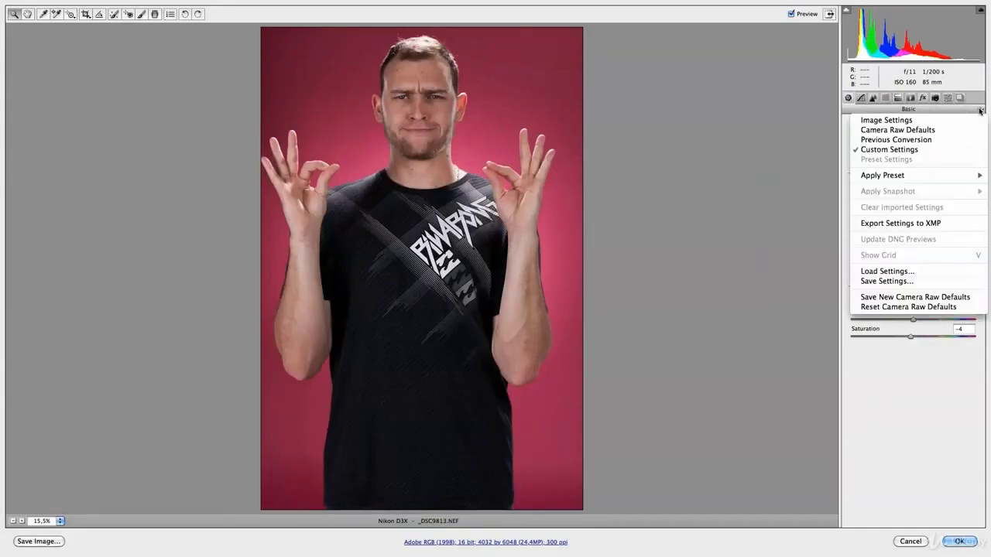
click(918, 130)
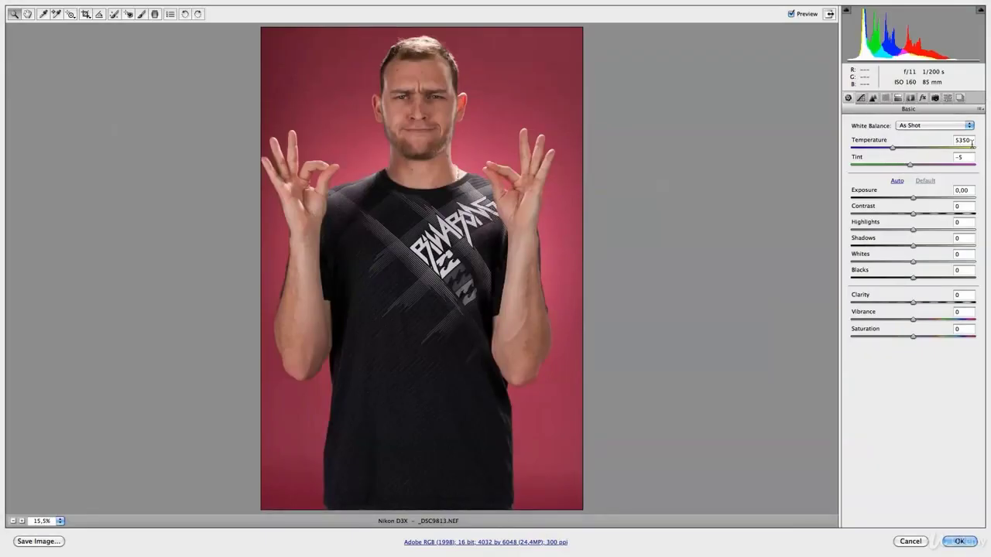
click(874, 98)
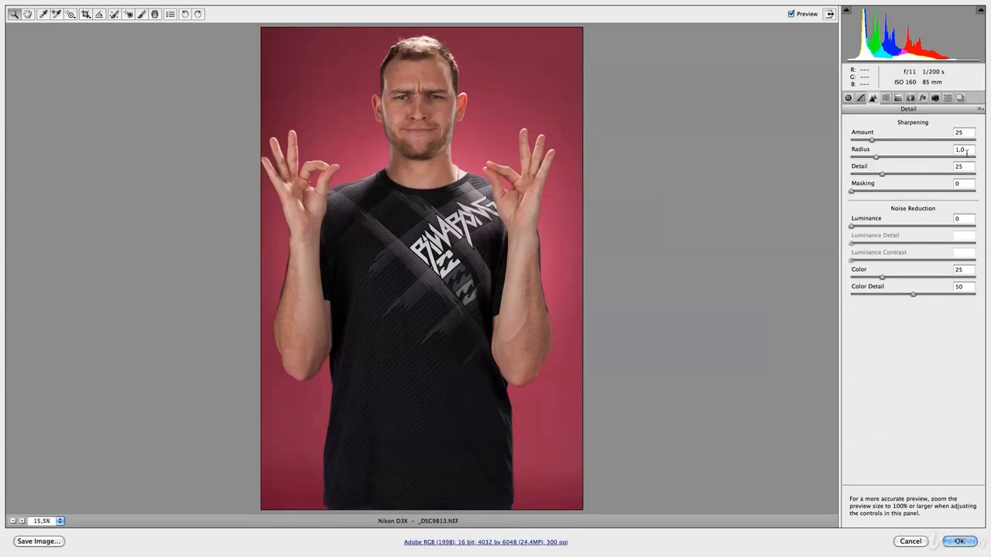
click(849, 98)
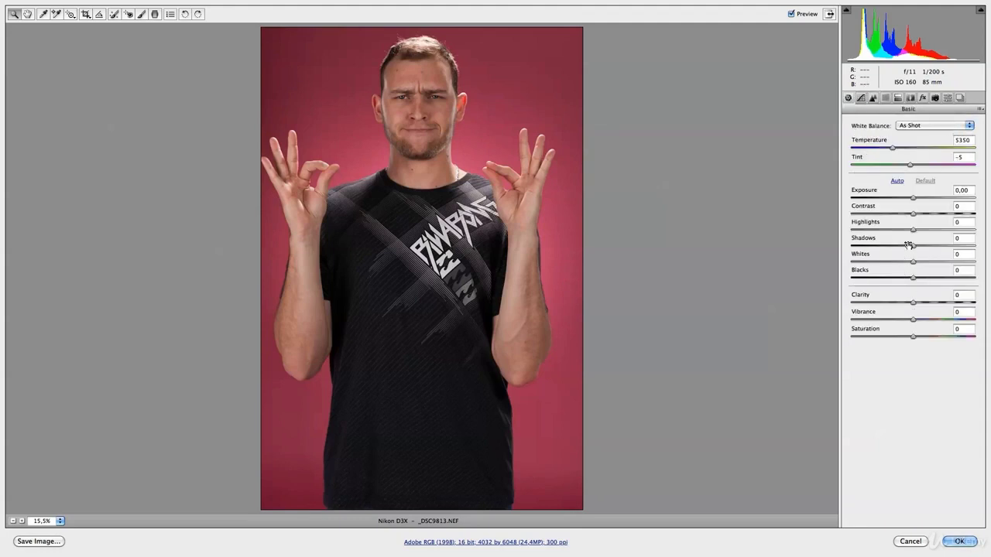
Load the saved raw settings file POP TUTORIAL.xmp onto the photo
click(979, 109)
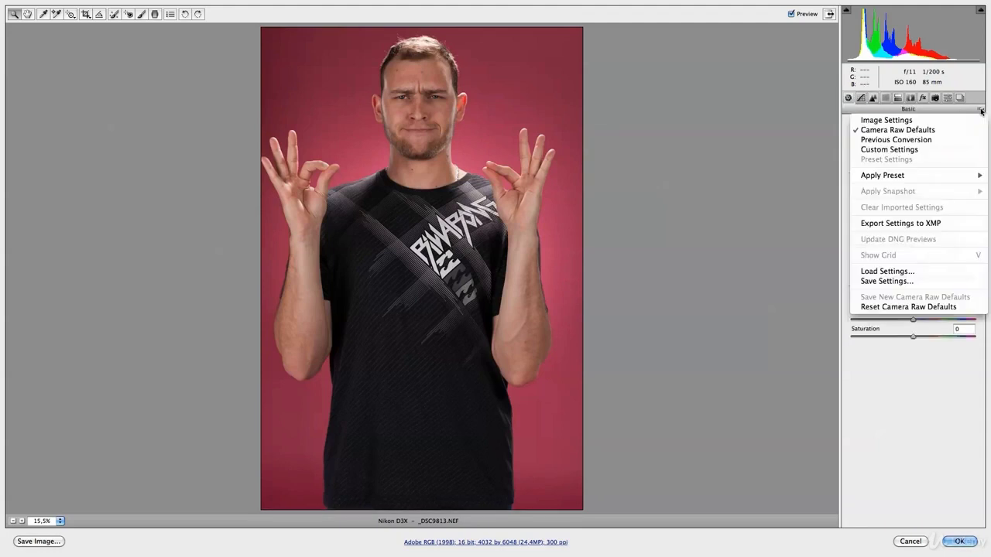
click(888, 272)
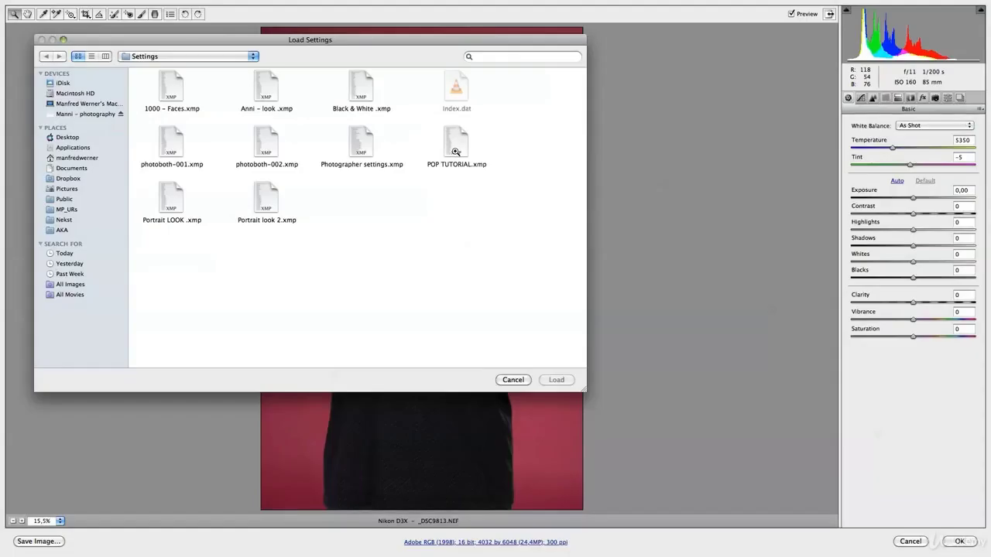
double_click(455, 151)
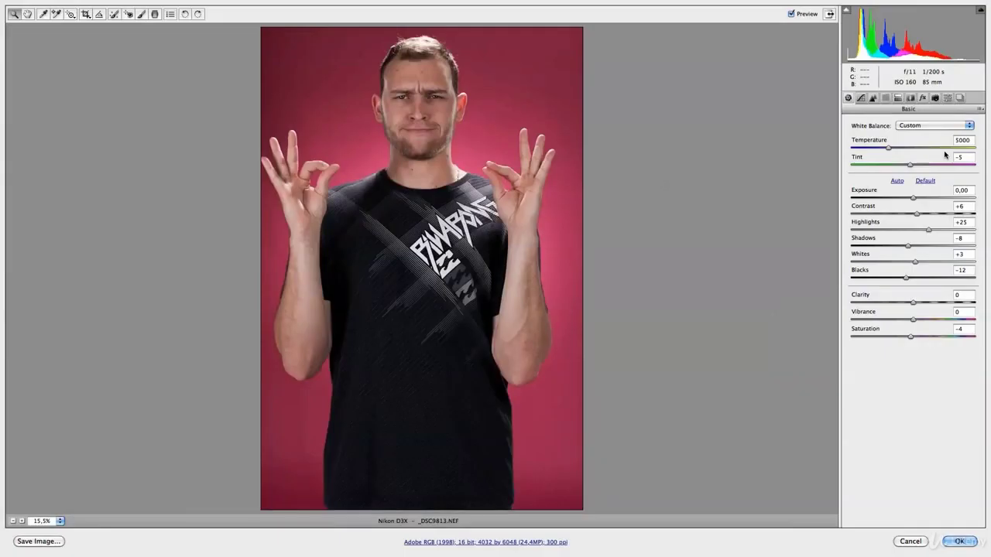
Set sharpening to Amount 70 and Radius 0.5, apply the raw settings, and compare the Camera Raw layer with the original
click(873, 97)
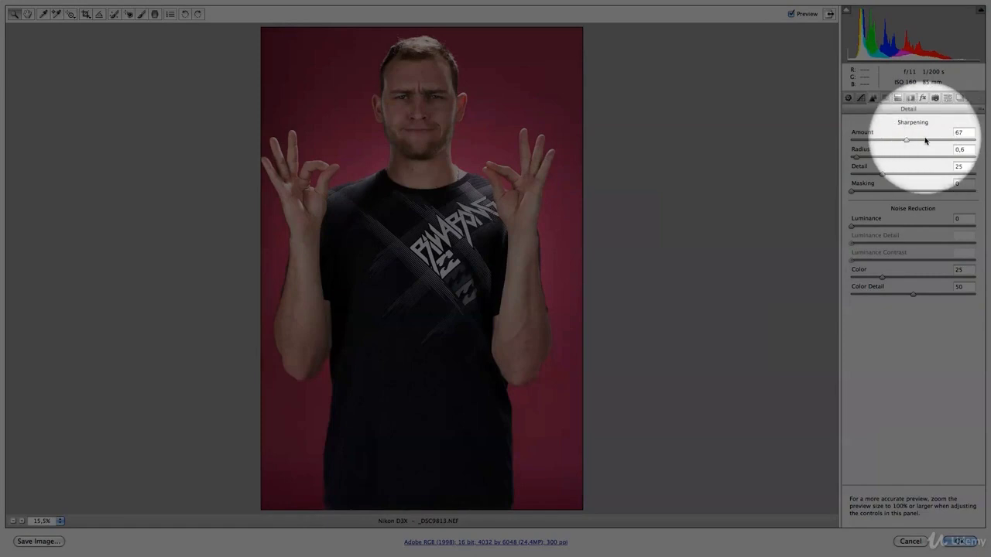
drag(907, 140, 912, 141)
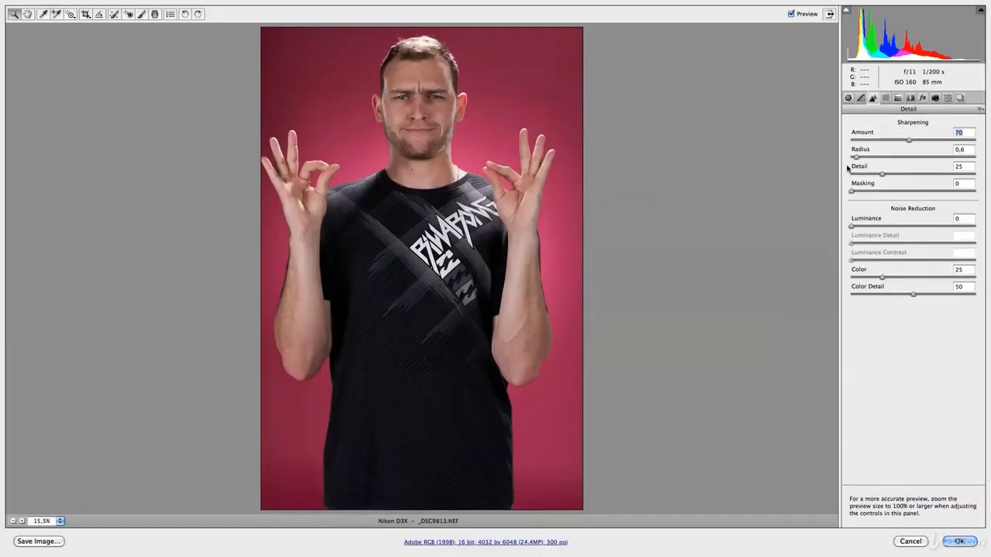
click(854, 157)
drag(854, 158, 850, 158)
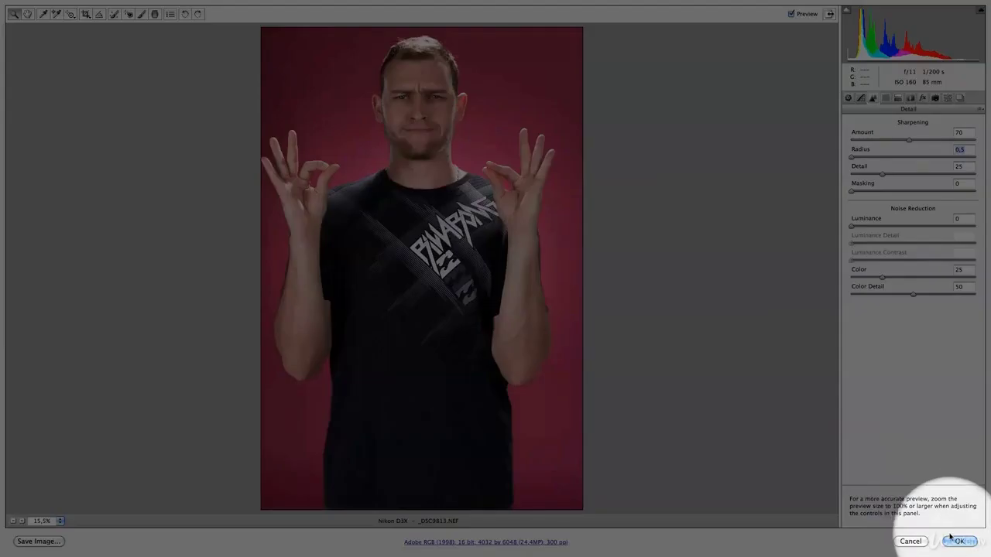
click(959, 542)
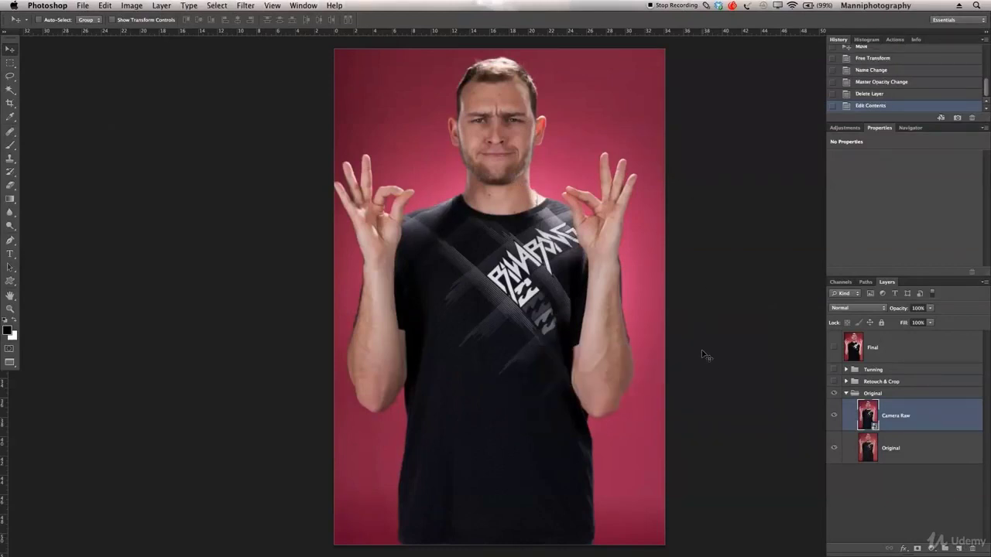
click(834, 418)
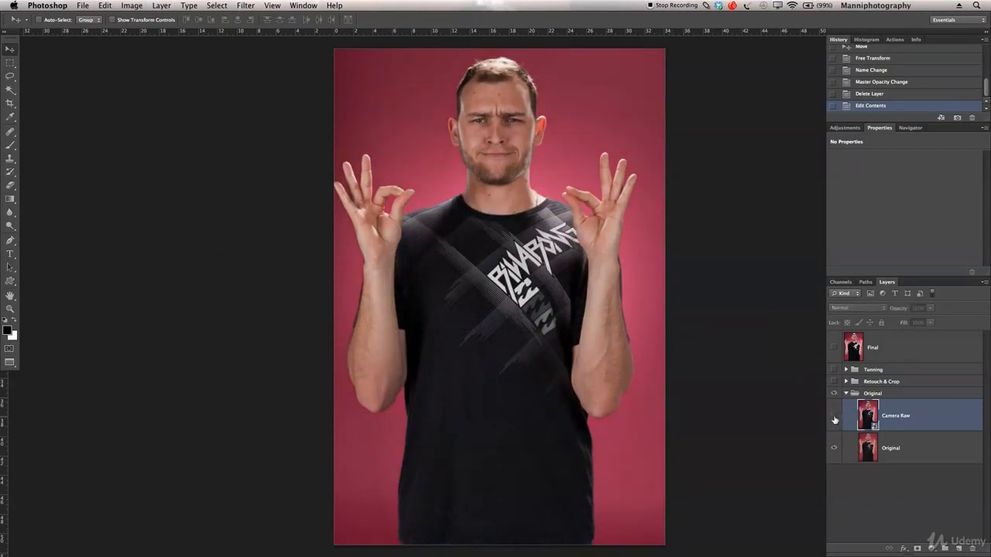
click(834, 418)
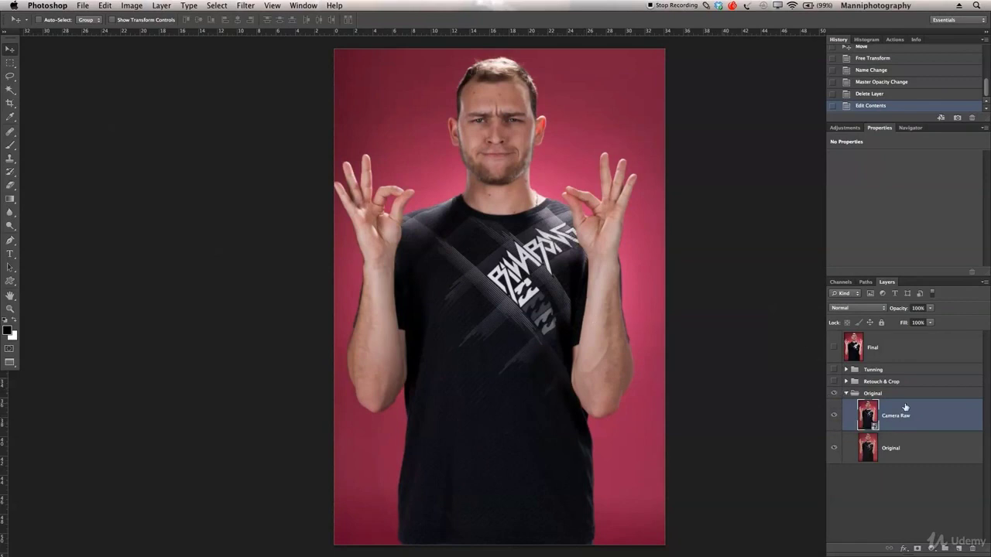
Collapse the Original group and show the Retouch & Crop group with Retouching hidden and the Crop layer selected
click(846, 395)
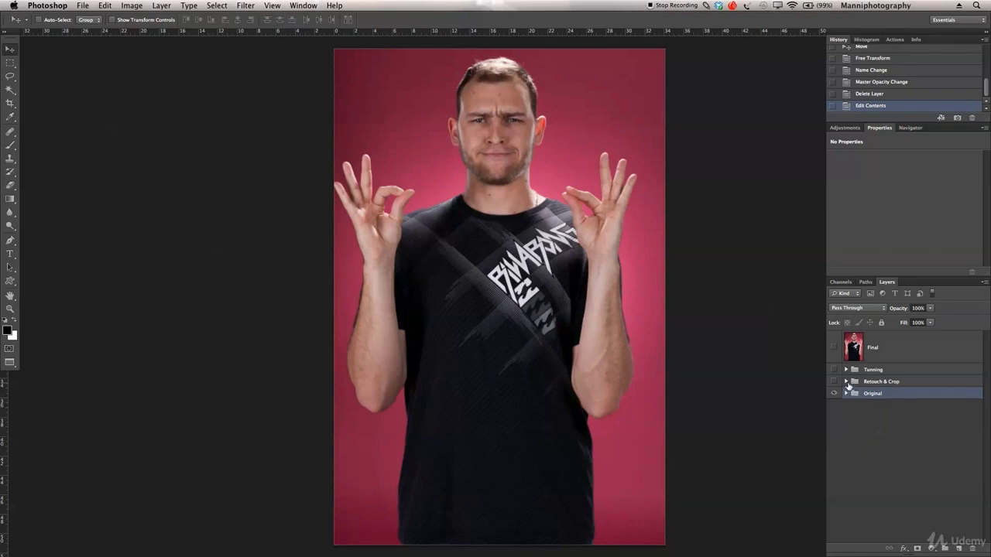
click(846, 381)
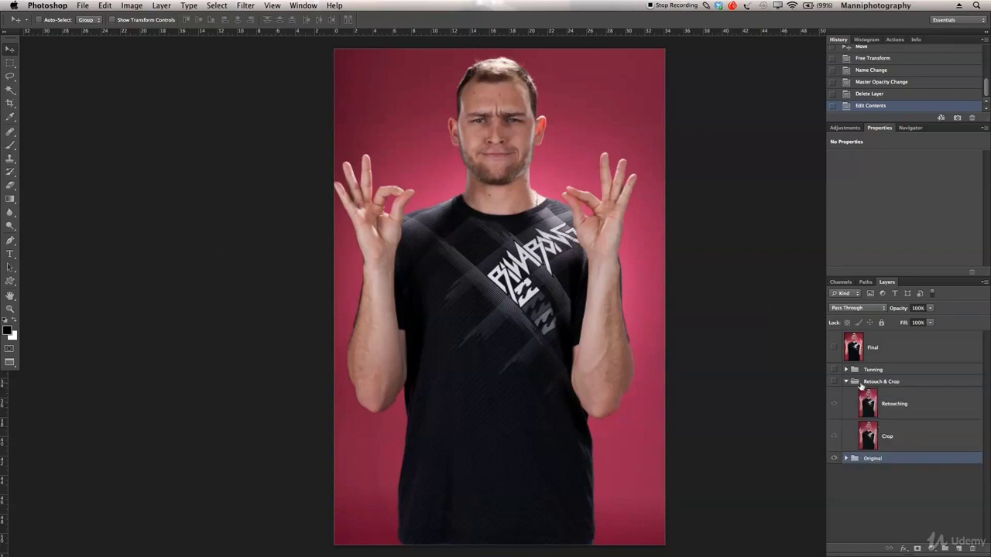
click(834, 382)
click(834, 404)
click(898, 436)
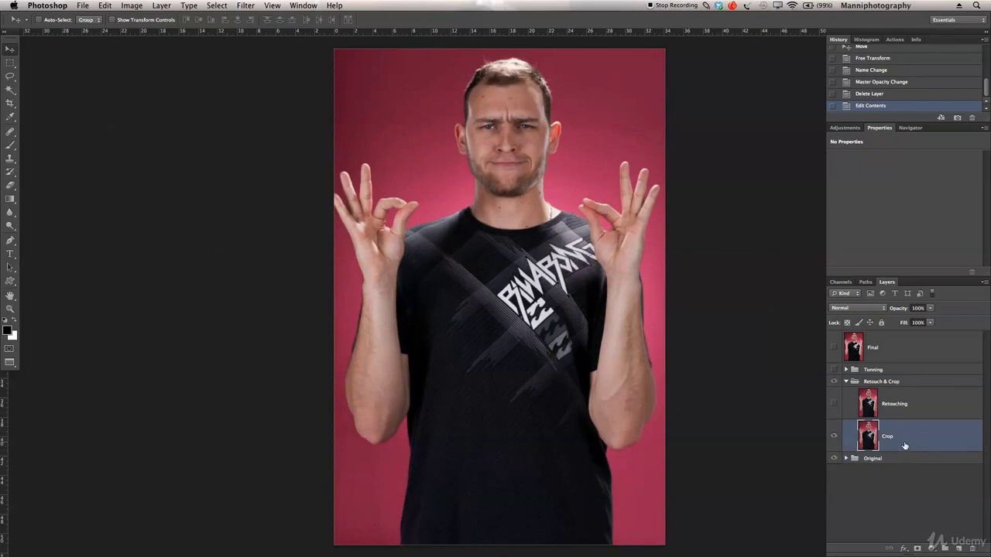
Expand the Original group and inspect the layer commands available for the Crop layer
click(846, 459)
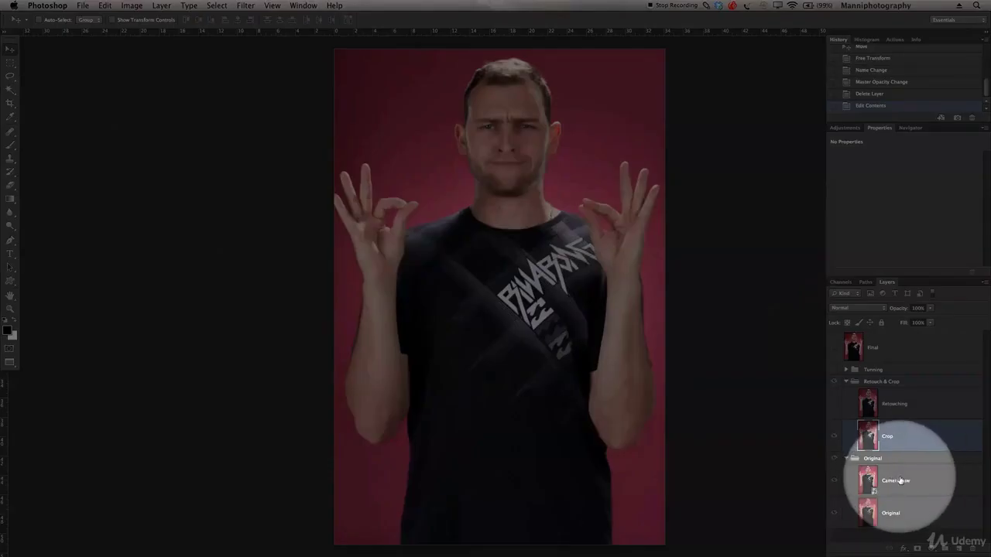
right_click(901, 436)
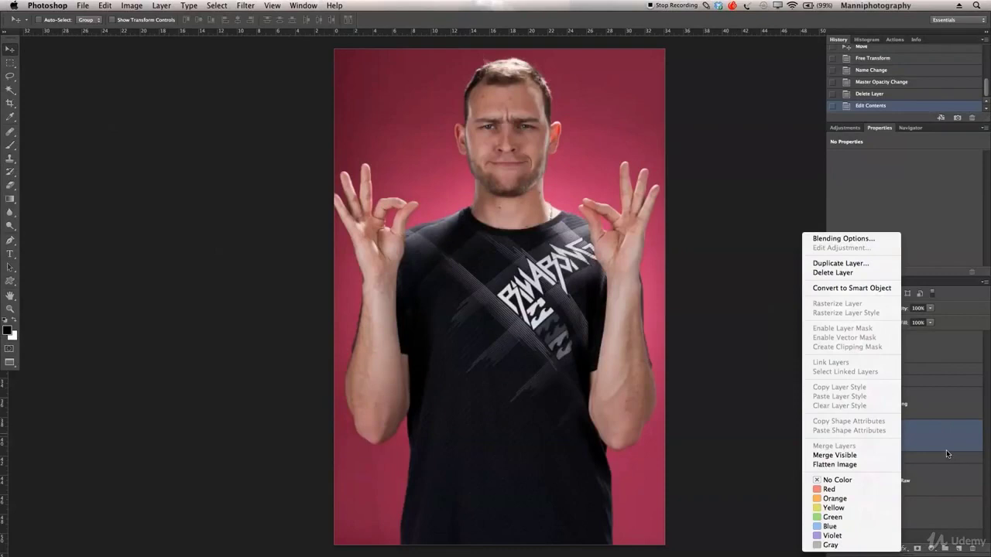
click(946, 449)
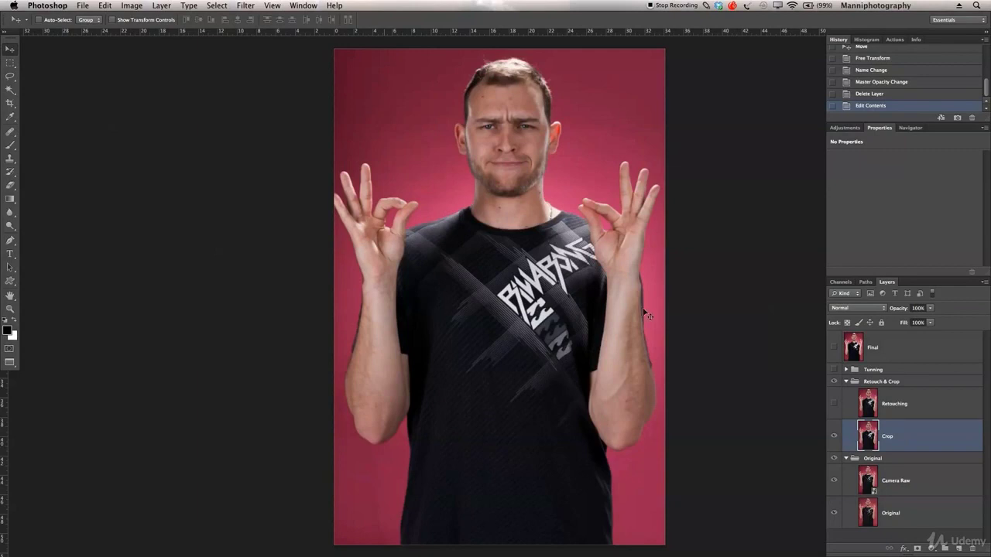
Show the Retouching layer above Crop, toggling its visibility repeatedly to compare the photo with and without retouching
click(914, 404)
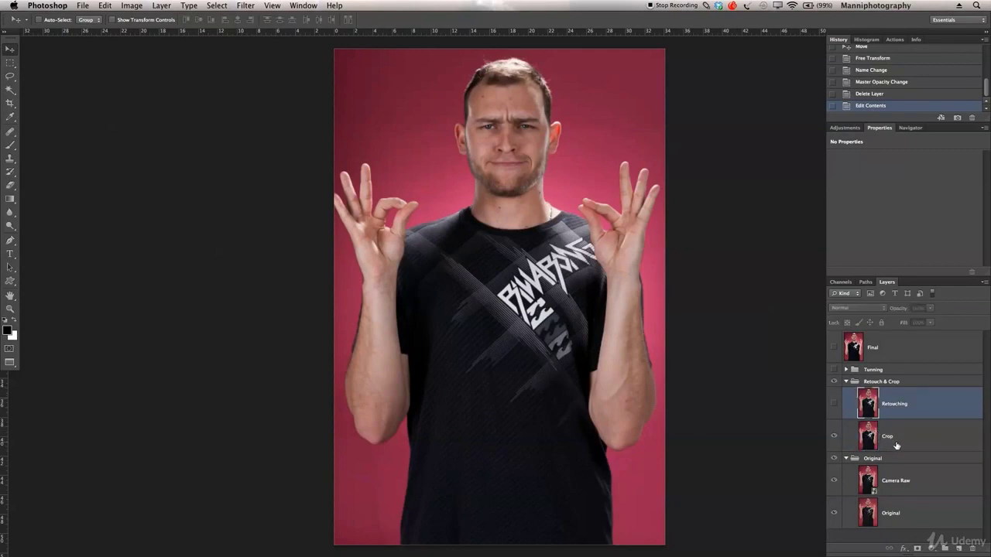
click(834, 403)
click(834, 404)
click(834, 404)
click(834, 404)
click(834, 404)
click(833, 405)
click(834, 404)
click(833, 404)
click(834, 404)
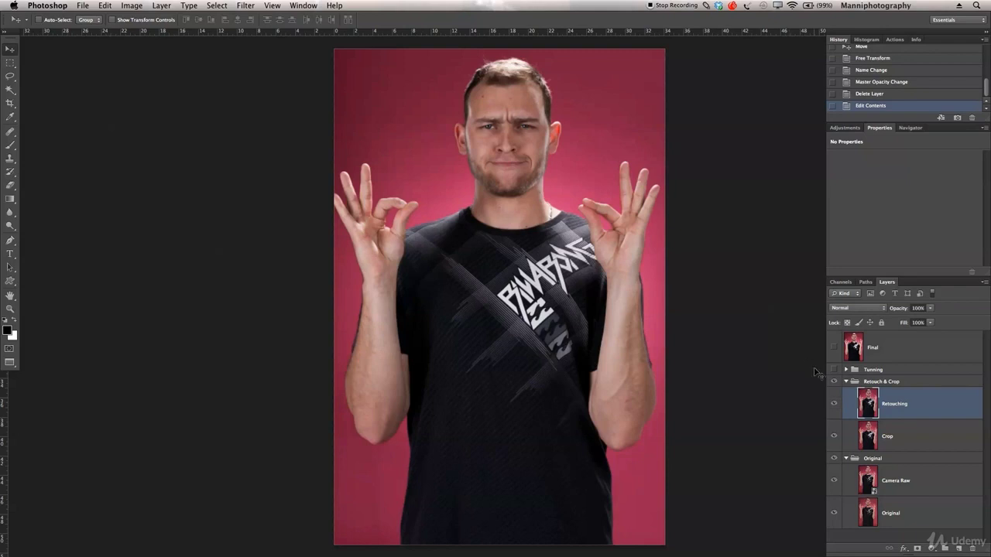
click(834, 404)
click(834, 404)
click(834, 404)
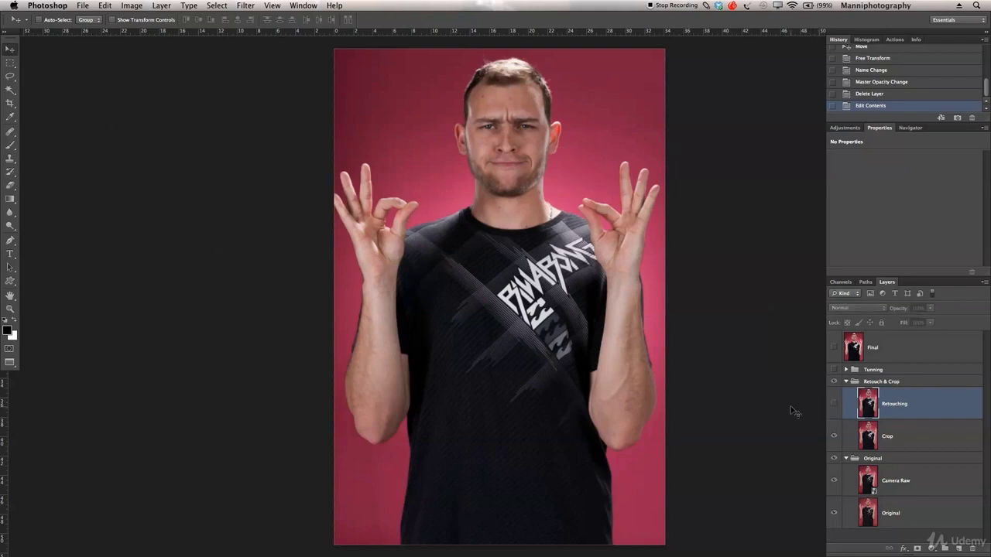
click(834, 405)
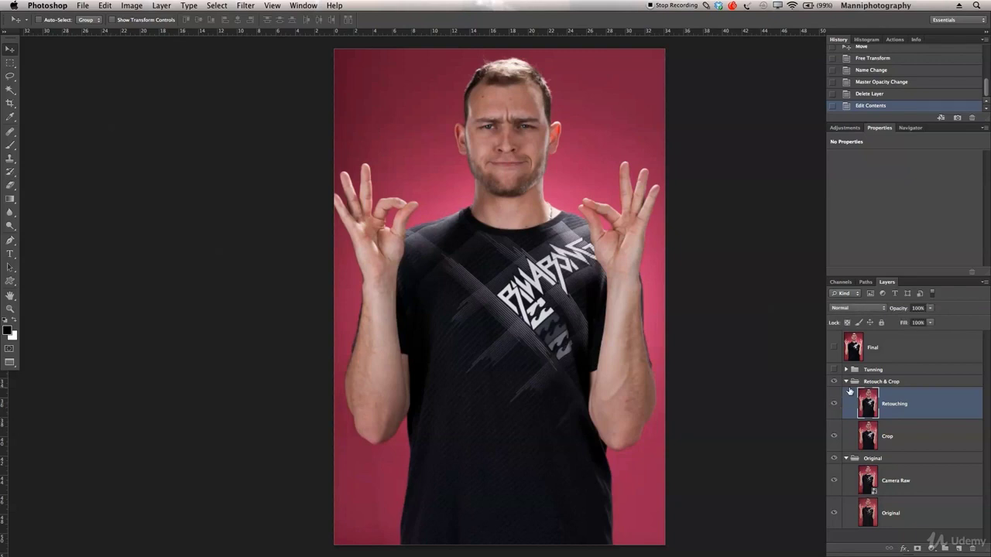
Expand the Tunning group and show it with only its Increase Contrast Levels layer visible
click(847, 370)
scroll(989, 368, down, 1)
scroll(988, 372, up, 1)
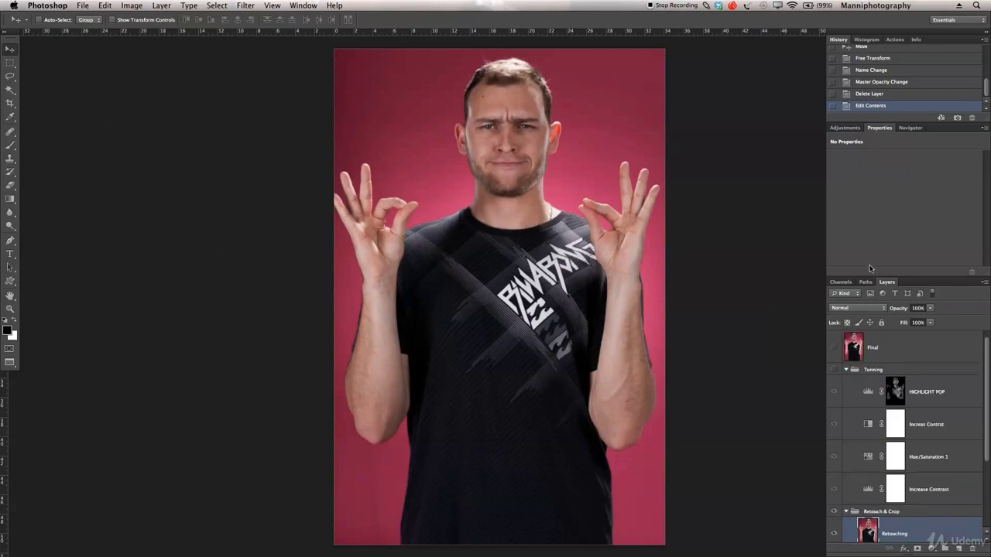
drag(904, 277, 893, 229)
key(alt+bracketright)
click(834, 316)
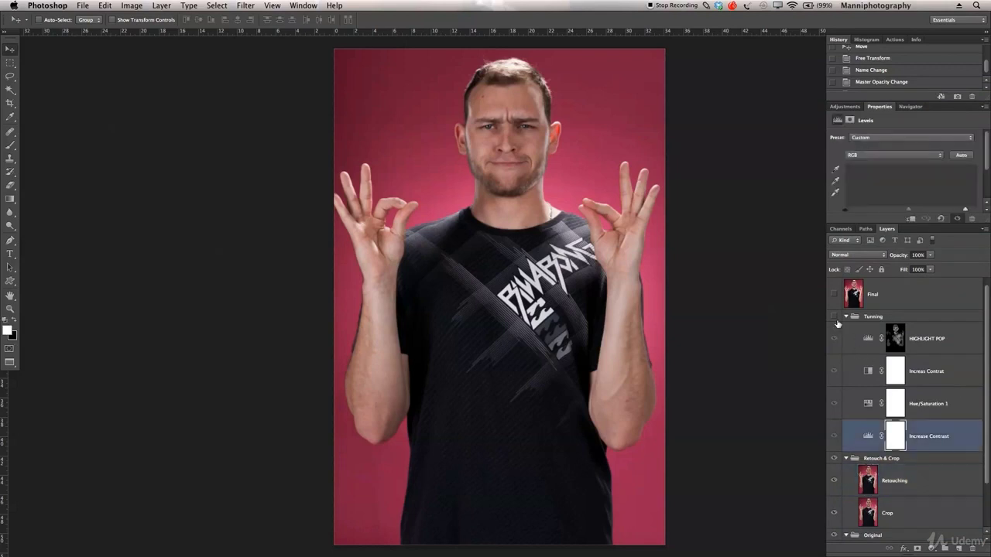
drag(833, 339, 834, 403)
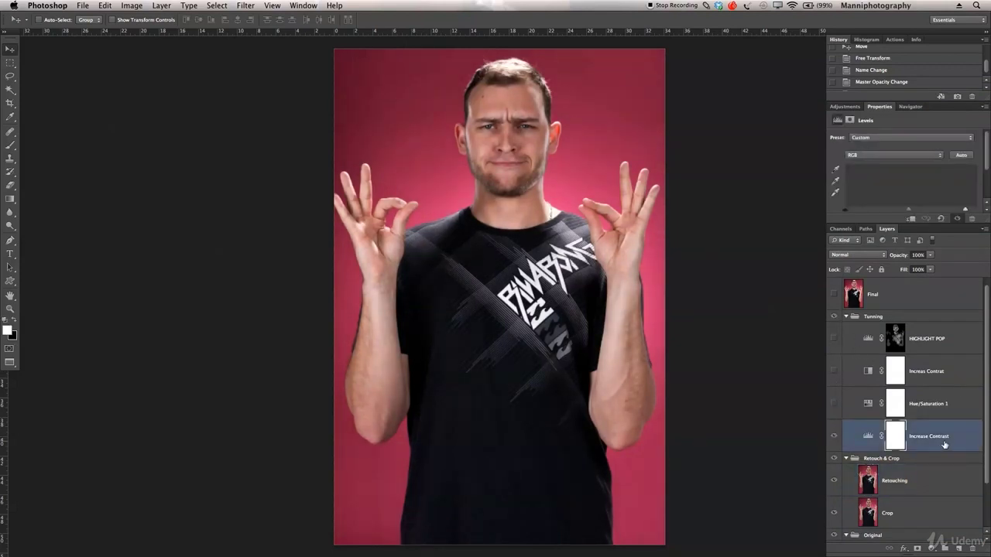
Compare the photo with and without the Increase Contrast layer, and fine-tune that layer's white input level
click(834, 436)
click(834, 436)
drag(930, 226, 914, 268)
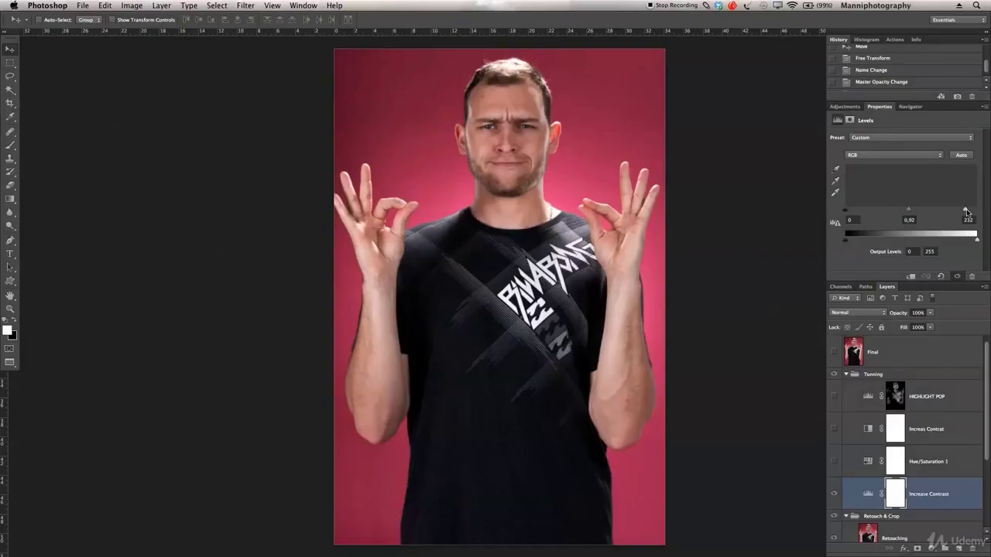
mouse_move(965, 210)
mouse_down()
mouse_move(977, 211)
mouse_move(967, 213)
mouse_up()
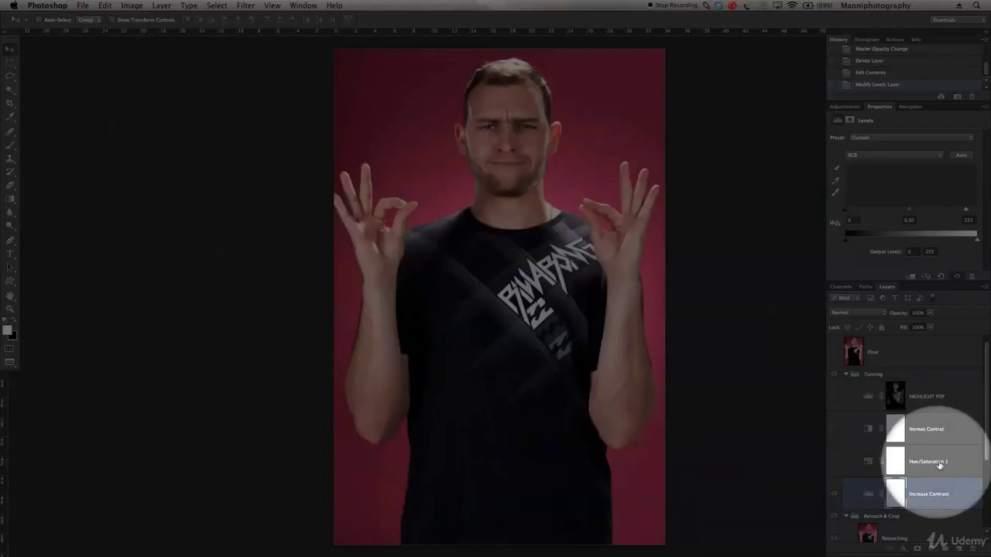
Show the Hue/Saturation 1 layer and examine its Master and Reds settings
click(952, 464)
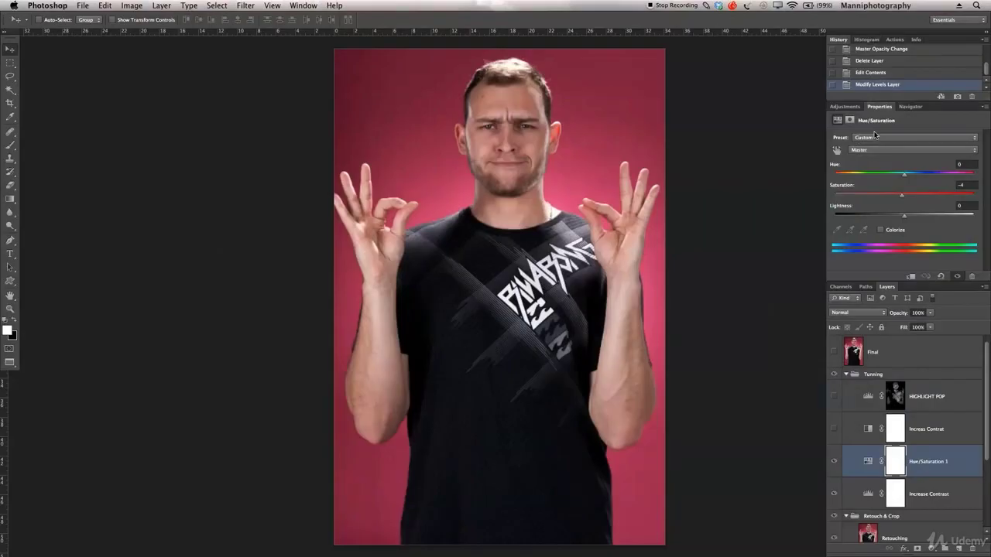
click(875, 150)
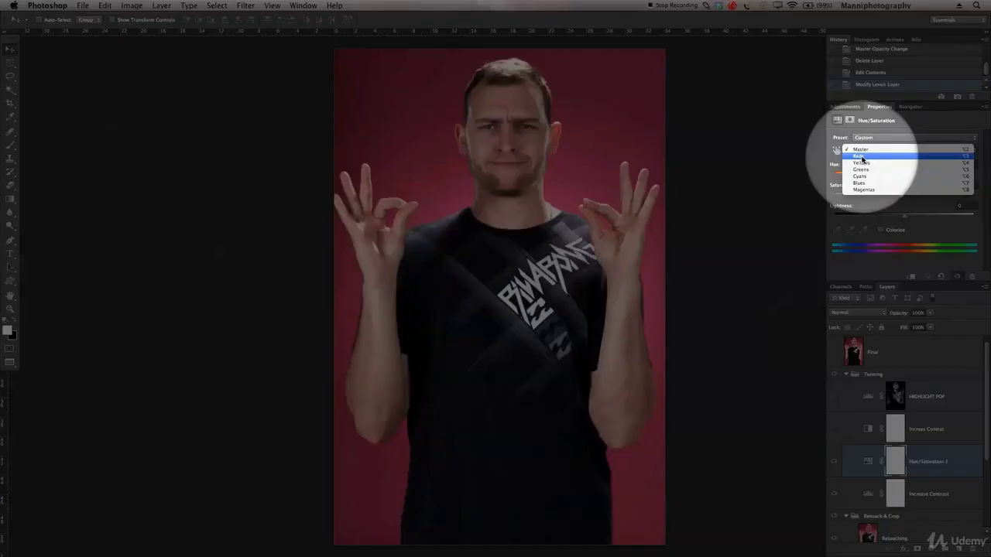
click(863, 156)
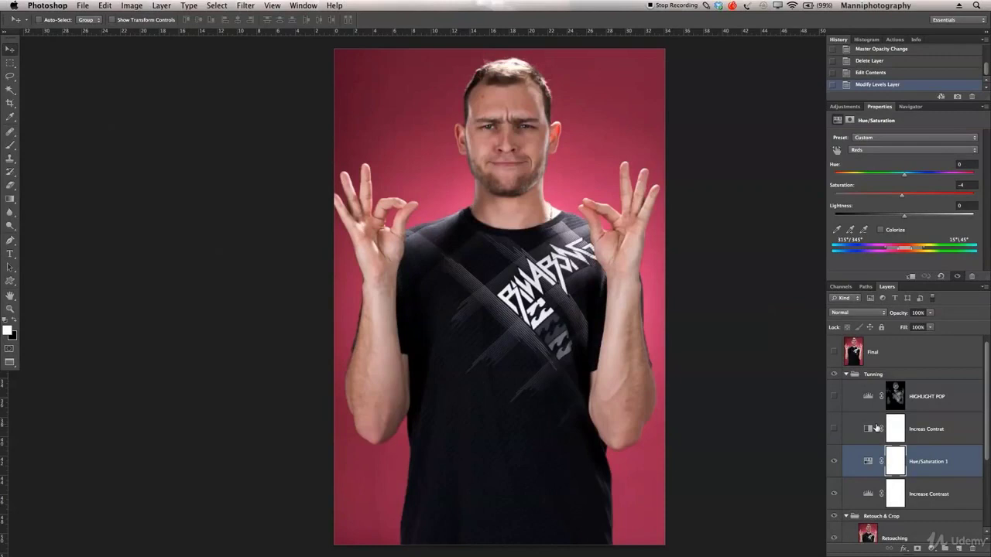
click(941, 462)
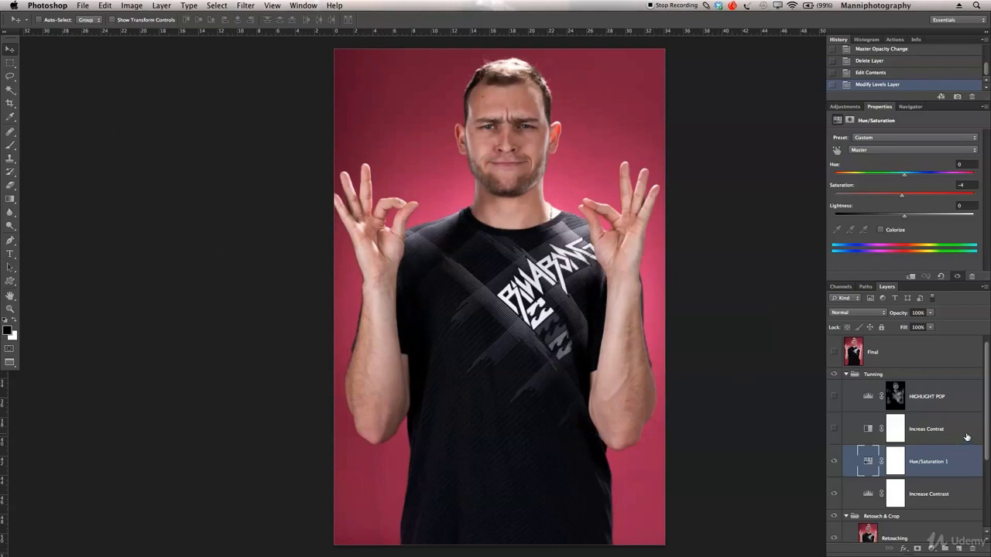
Show the Increas Contrat Black & White layer, toggling its visibility repeatedly to compare the contrast effect
click(928, 431)
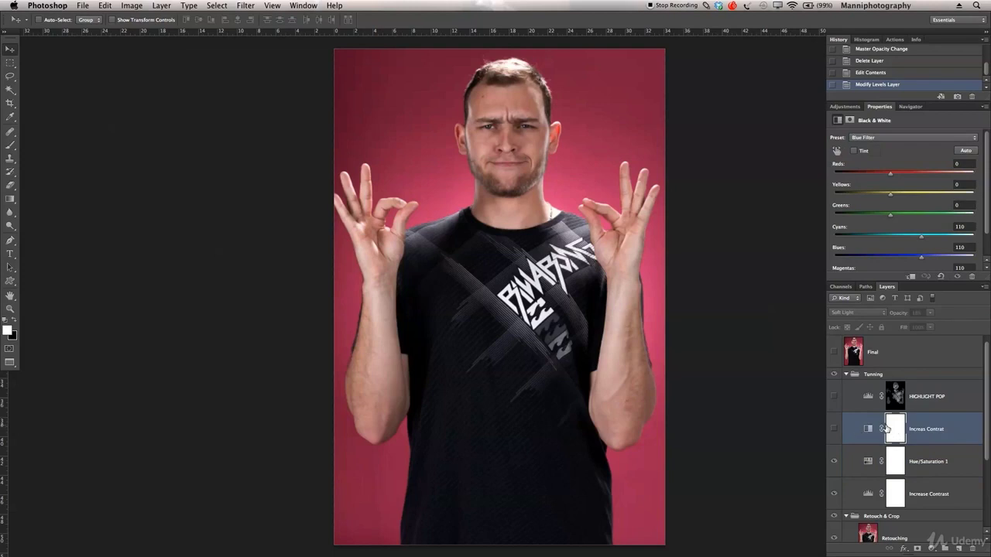
click(834, 430)
click(835, 432)
click(834, 433)
click(834, 432)
click(834, 433)
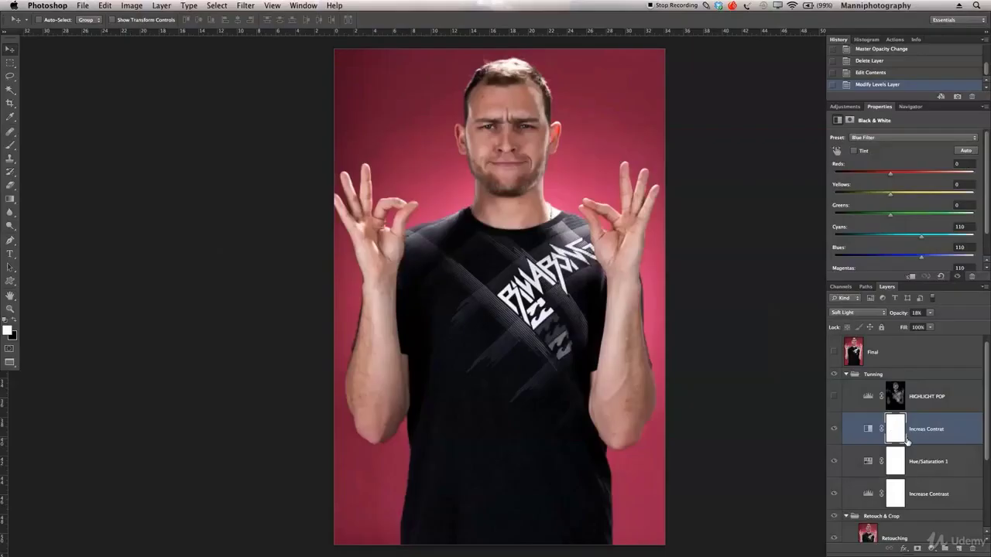
click(834, 431)
click(834, 432)
click(834, 431)
click(834, 430)
click(835, 430)
click(838, 430)
Add a Black & White adjustment layer above Increas Contrat using the Blue Filter preset
click(851, 106)
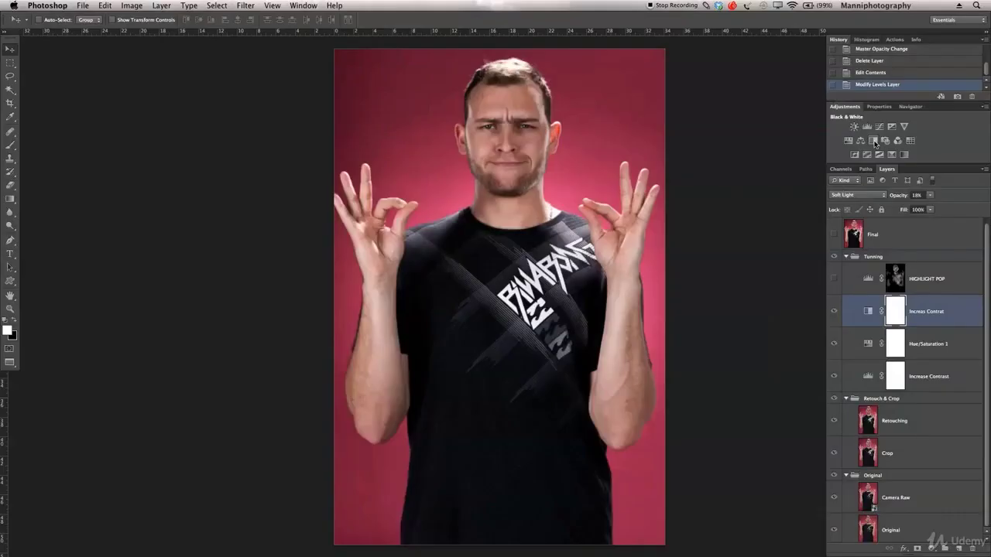
click(874, 141)
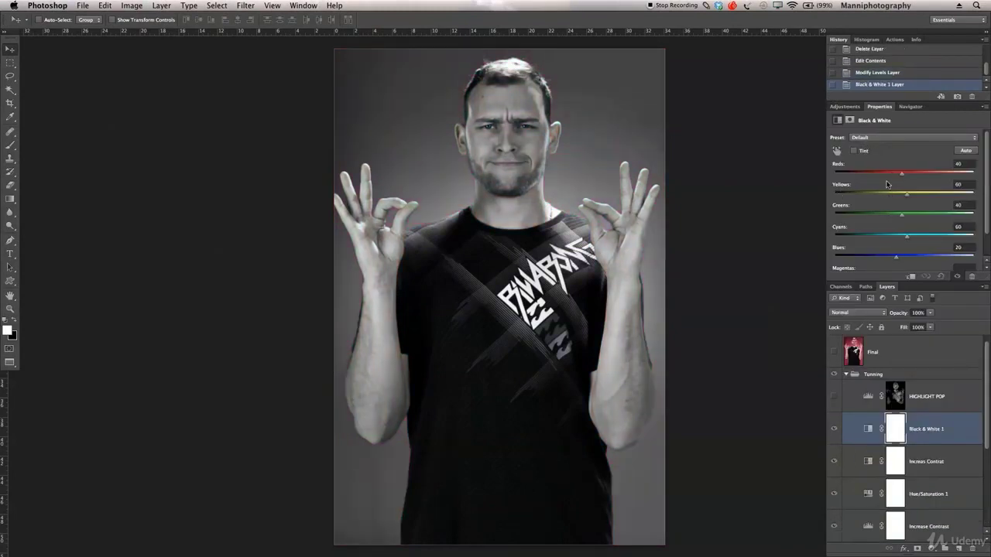
click(850, 138)
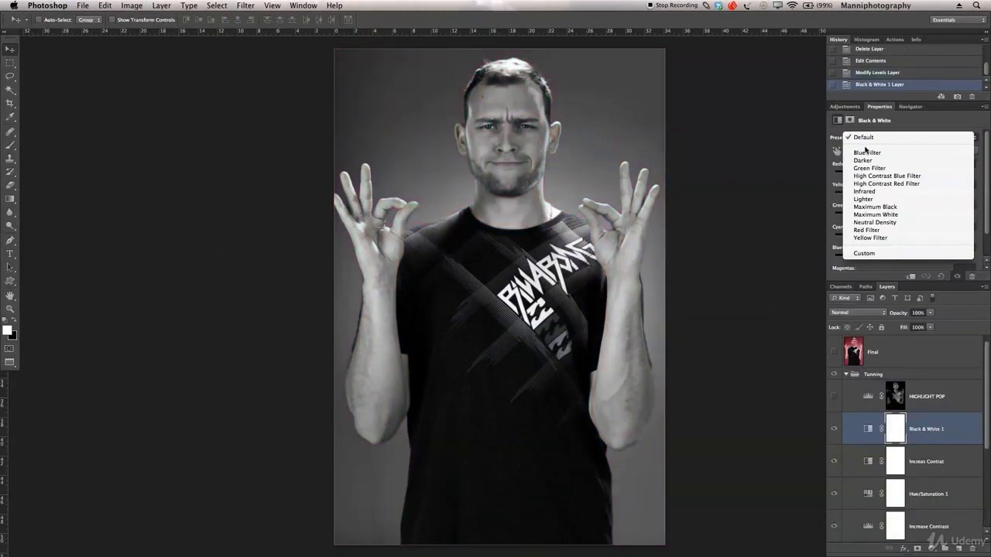
click(868, 153)
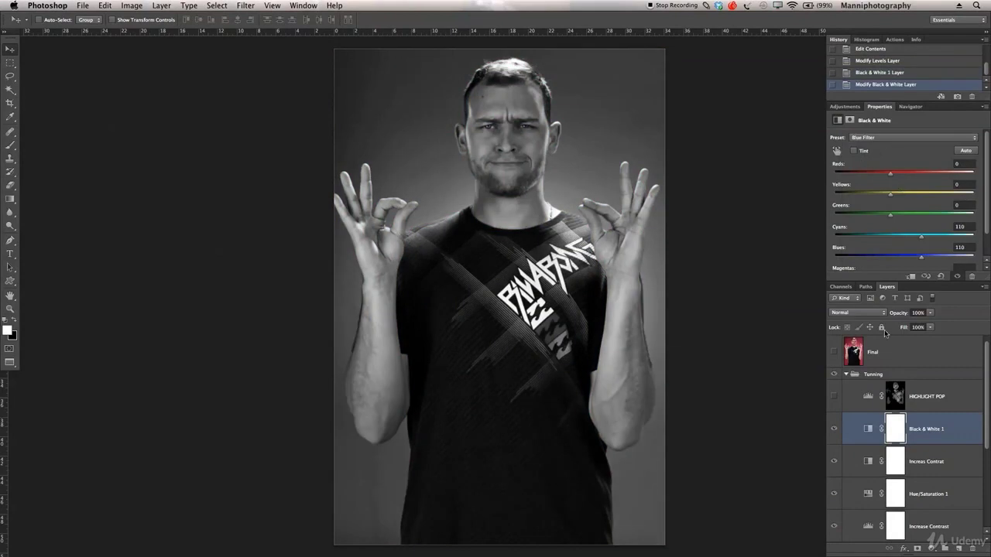
Blend the new Black & White layer in Soft Light at 17% opacity as a demonstration, and delete it
click(945, 456)
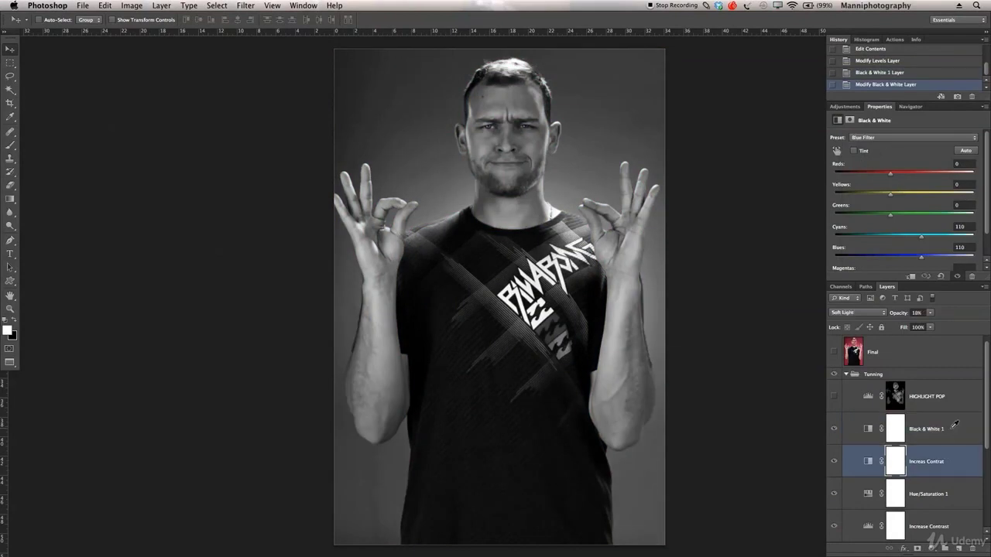
click(954, 427)
click(871, 314)
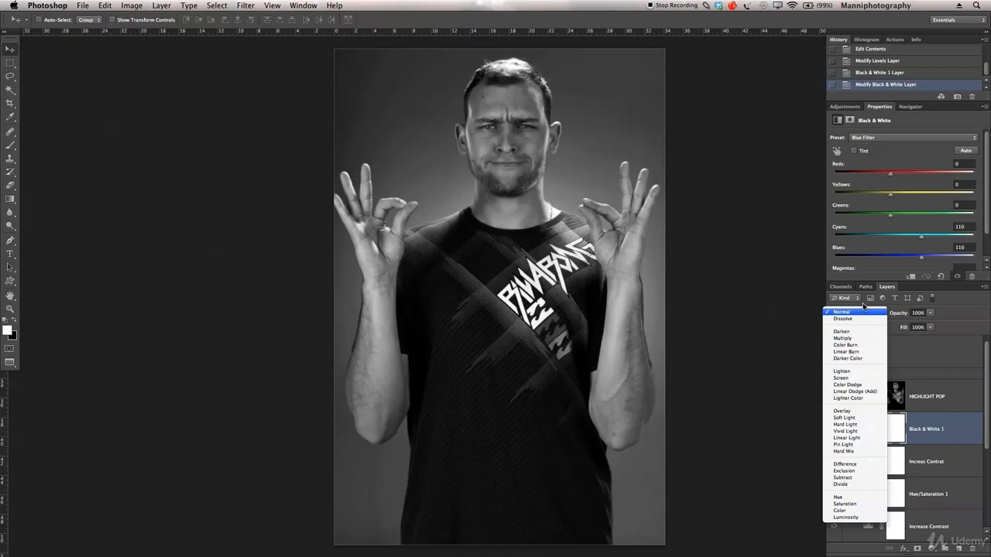
click(858, 418)
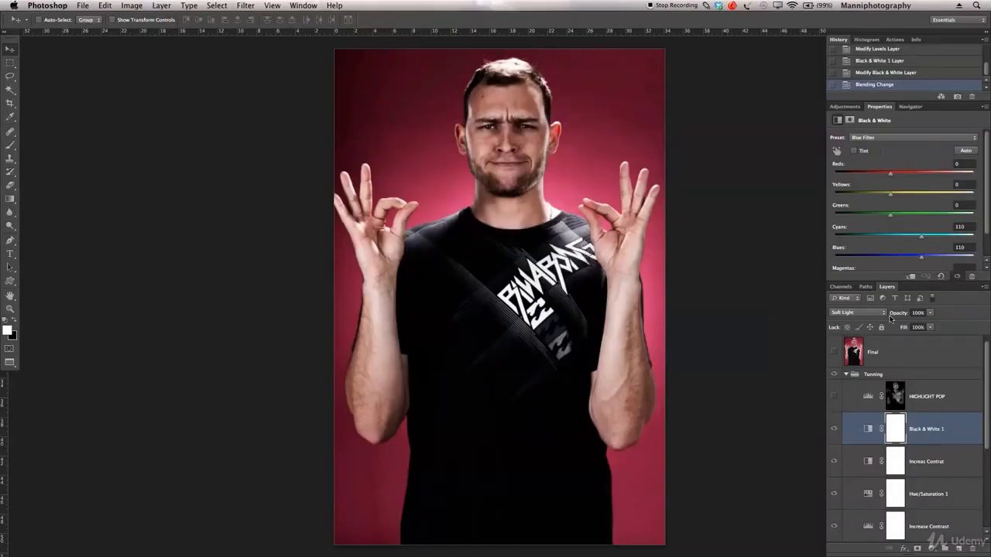
drag(904, 313, 842, 326)
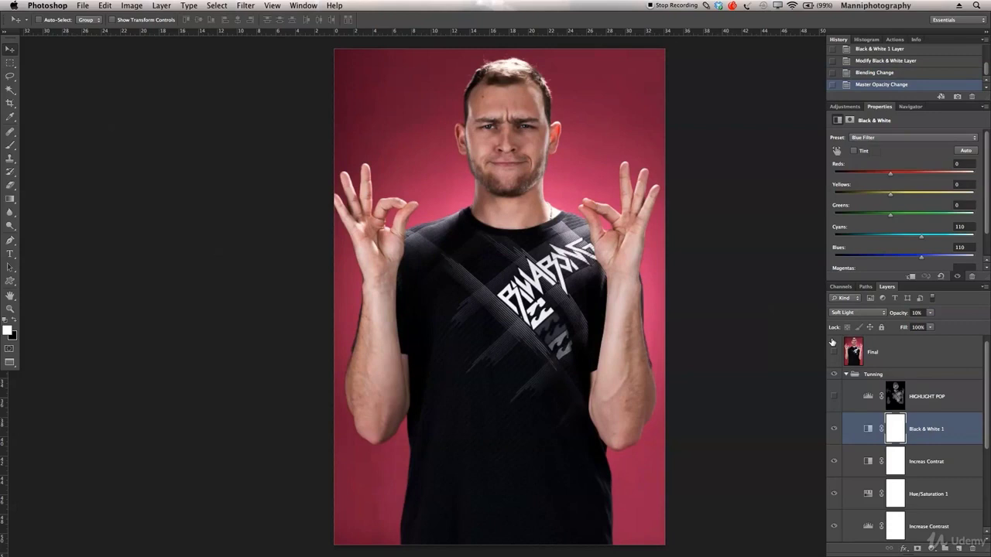
key(1)
key(7)
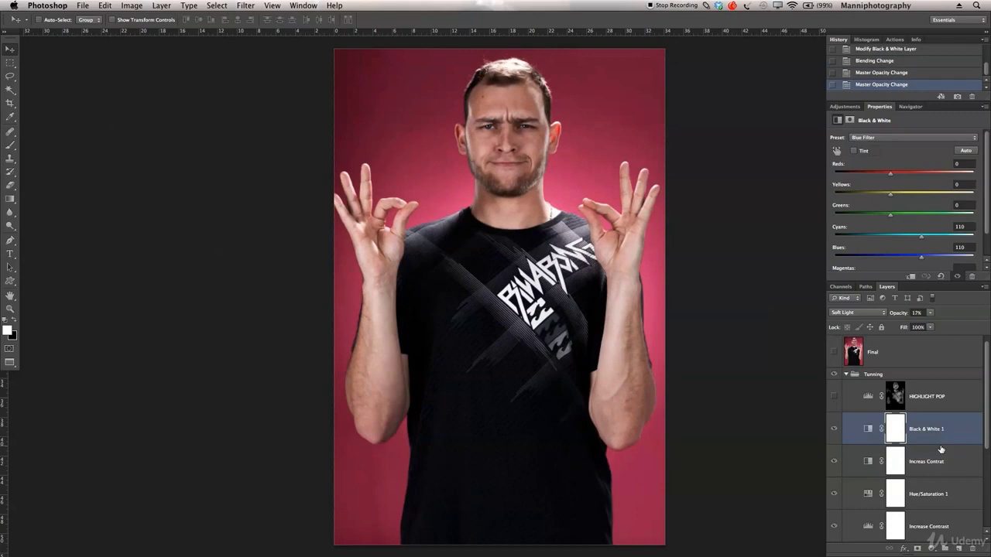
key(Delete)
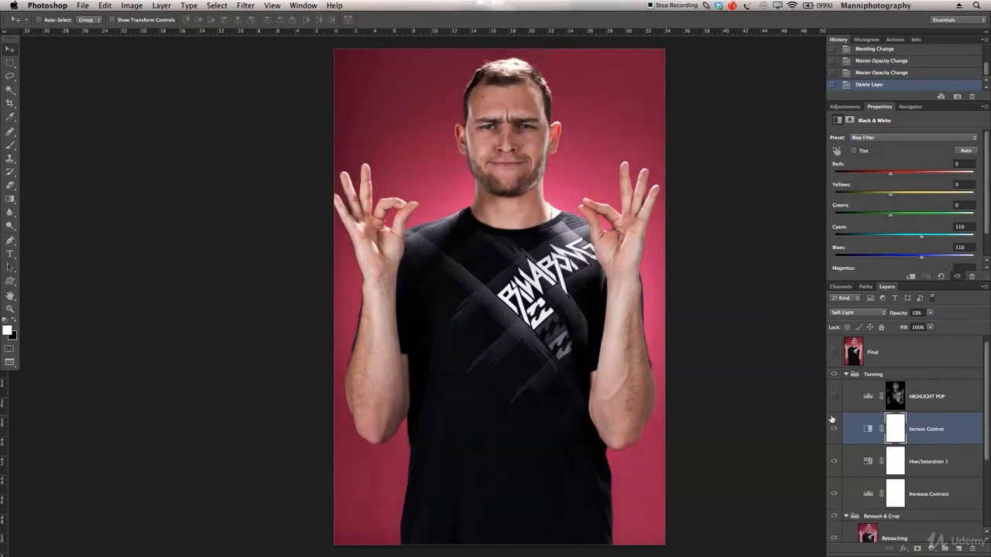
Compare the photo again with and without the Increas Contrat layer
click(835, 427)
click(834, 429)
click(834, 430)
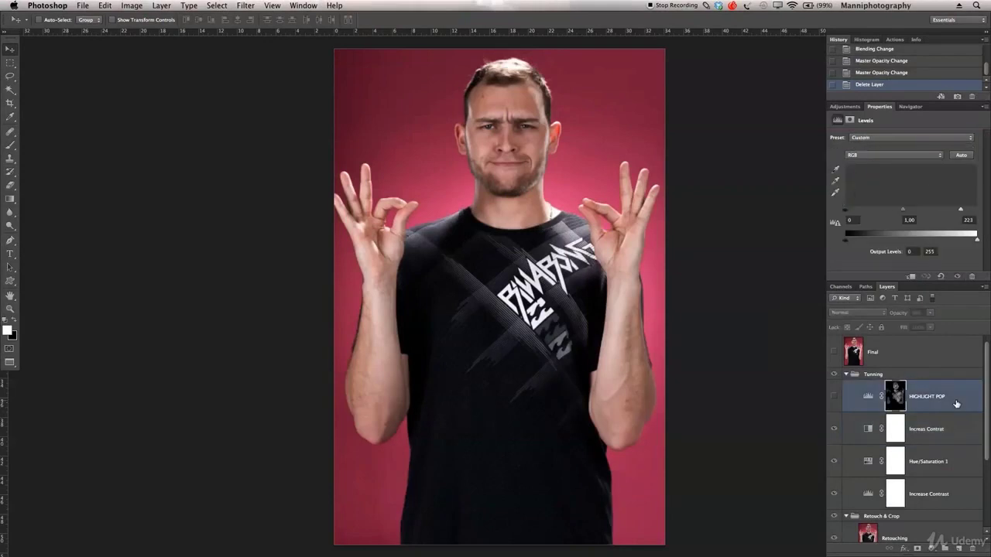
Show the HIGHLIGHT POP Levels layer, toggling its visibility repeatedly to compare the masked highlights
click(944, 406)
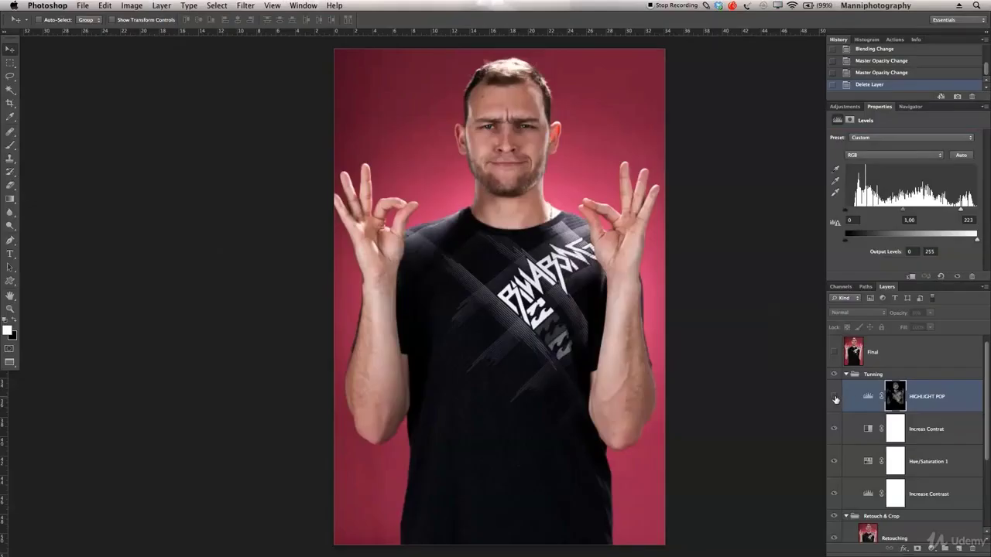
click(834, 398)
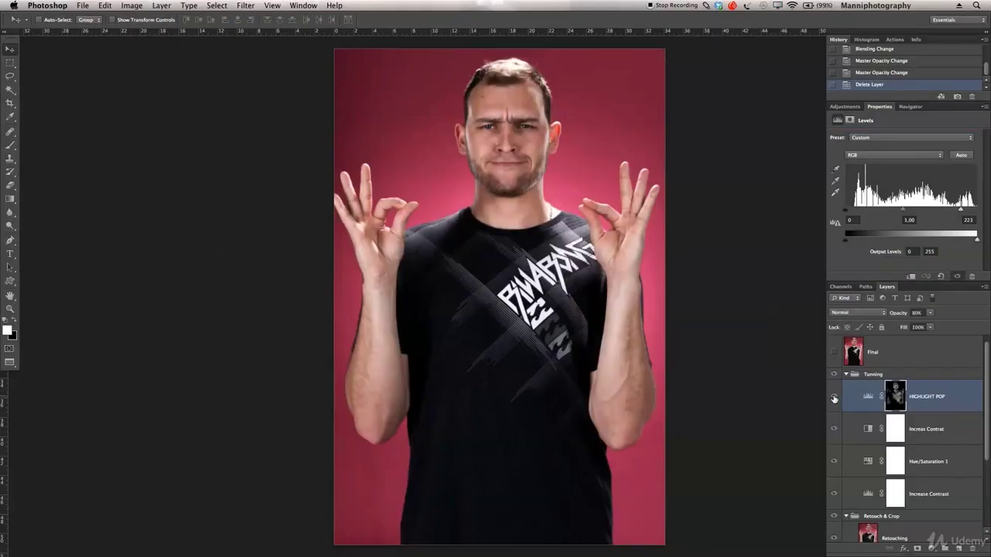
click(834, 399)
click(834, 398)
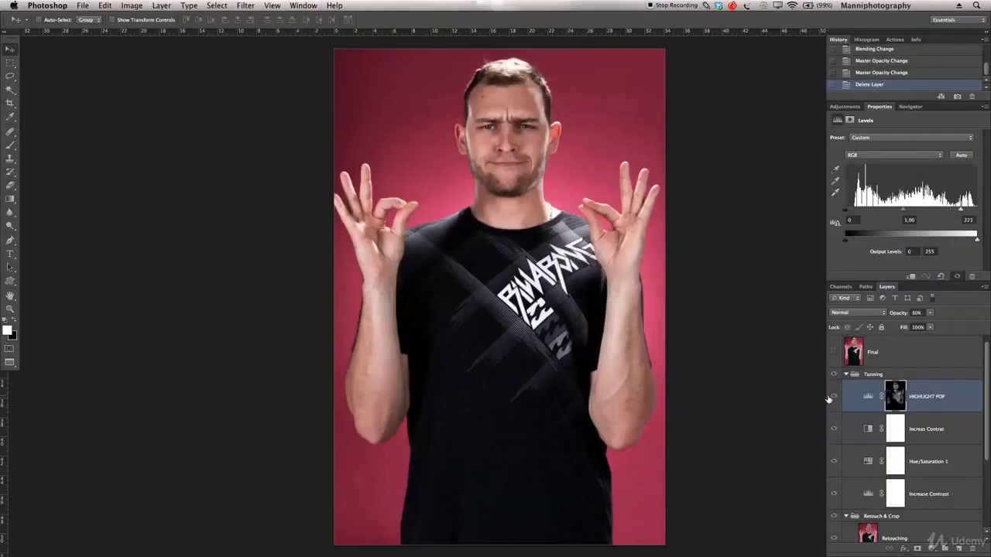
click(834, 396)
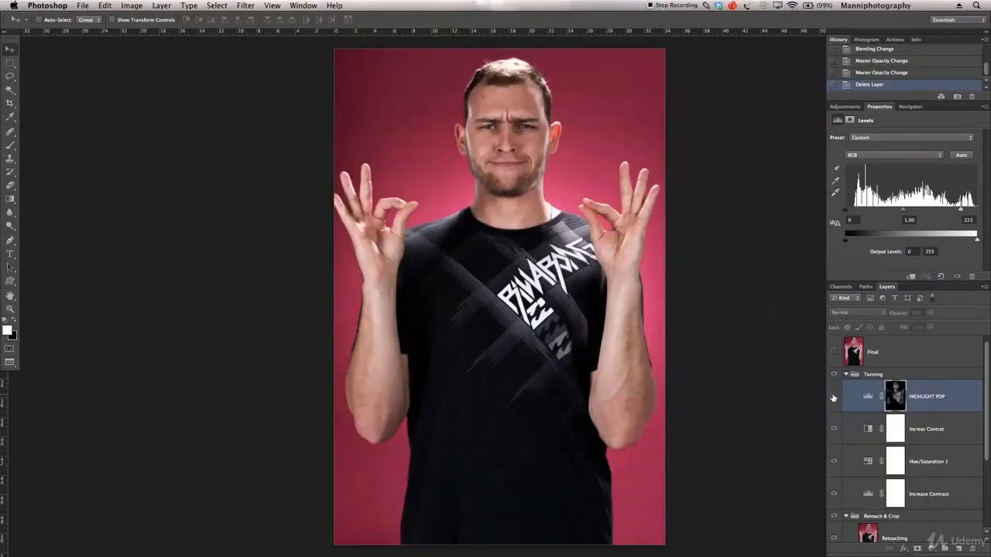
click(834, 397)
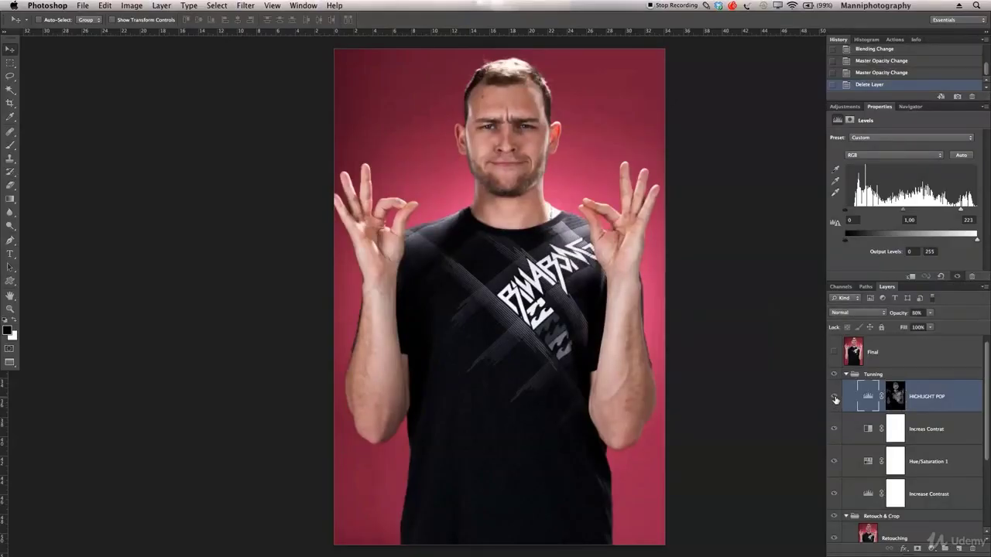
click(834, 398)
click(833, 397)
click(834, 397)
click(833, 397)
click(833, 396)
click(833, 397)
click(833, 397)
click(833, 396)
click(834, 396)
click(833, 396)
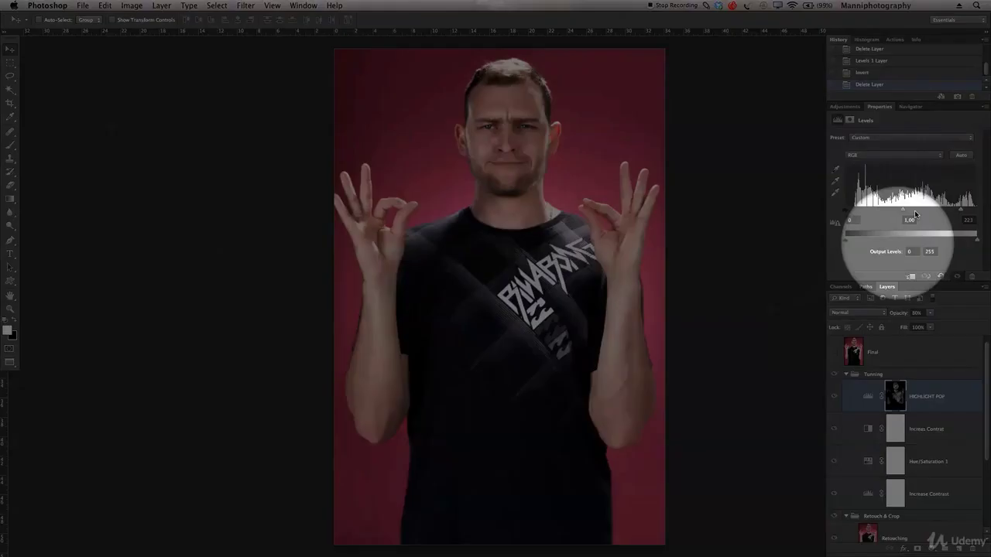
Add a Levels adjustment layer above HIGHLIGHT POP and set its white input level to 239
click(850, 107)
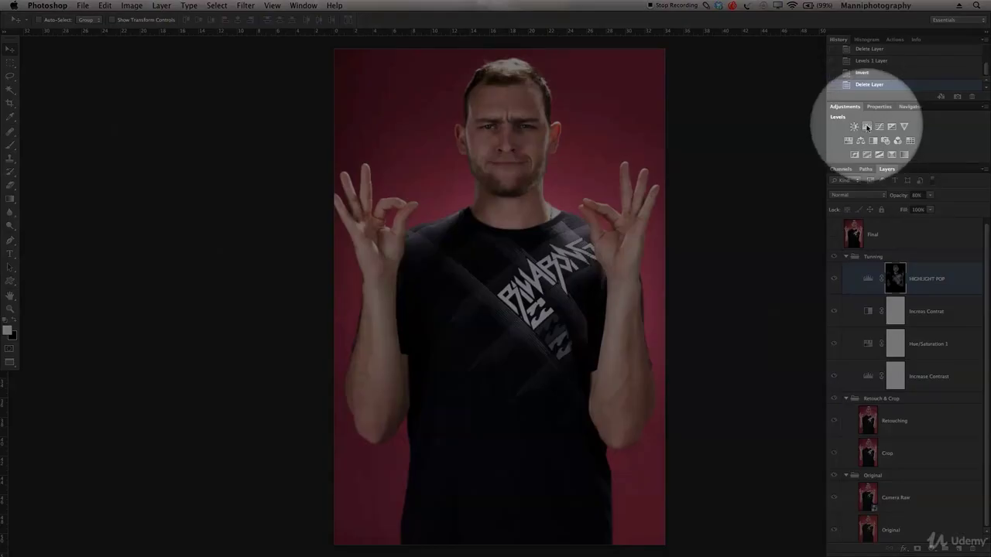
click(868, 126)
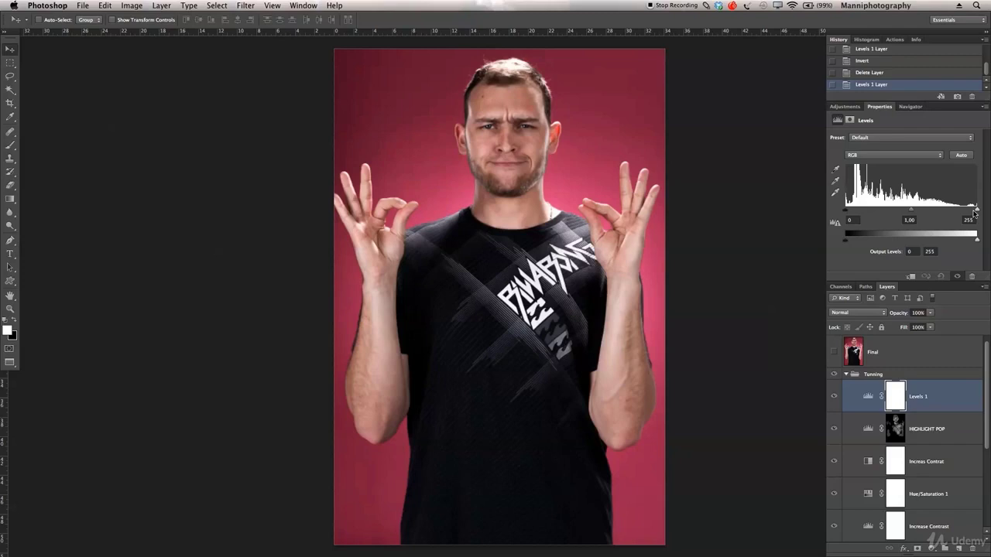
drag(976, 210, 963, 214)
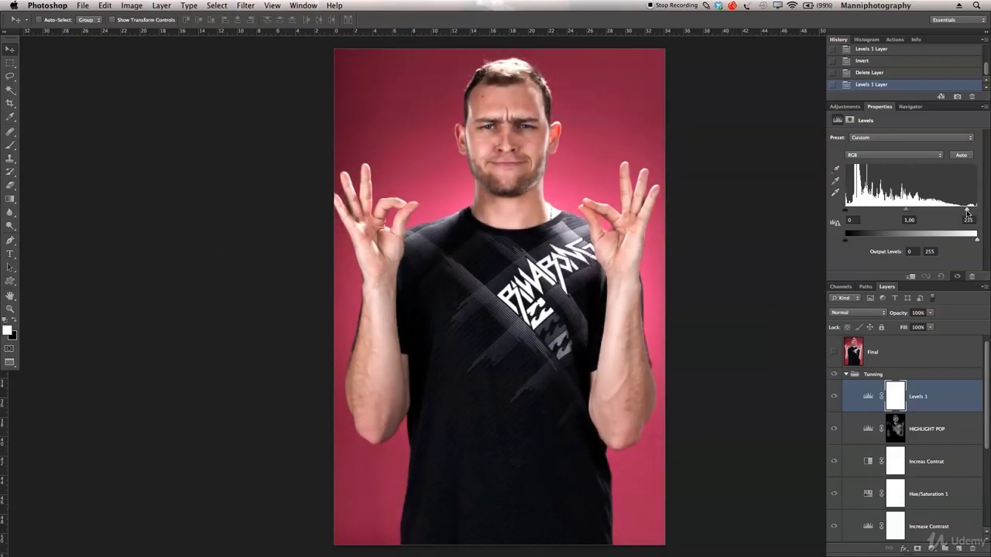
drag(969, 210, 968, 212)
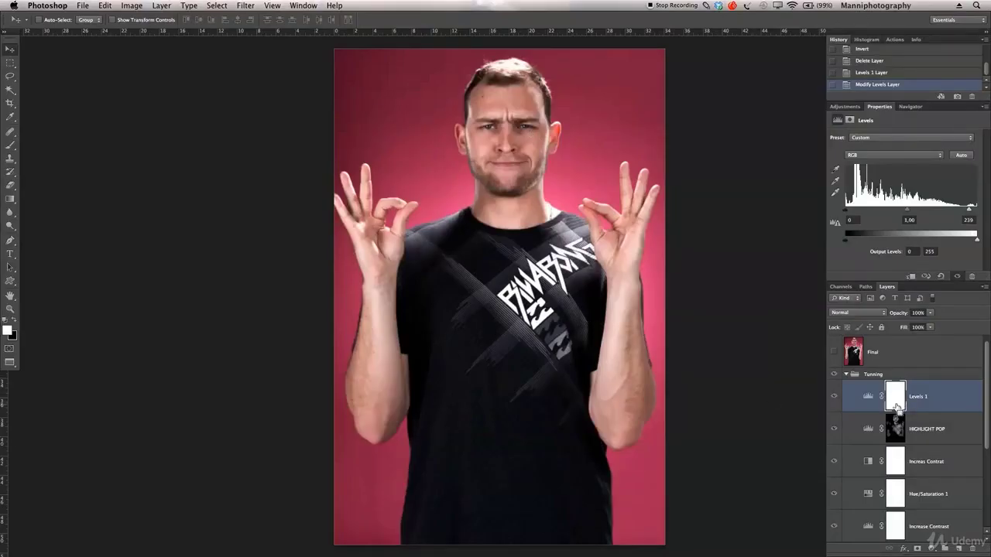
Invert the new Levels layer's mask to black and set up the Brush tool with 20% opacity
key(super+i)
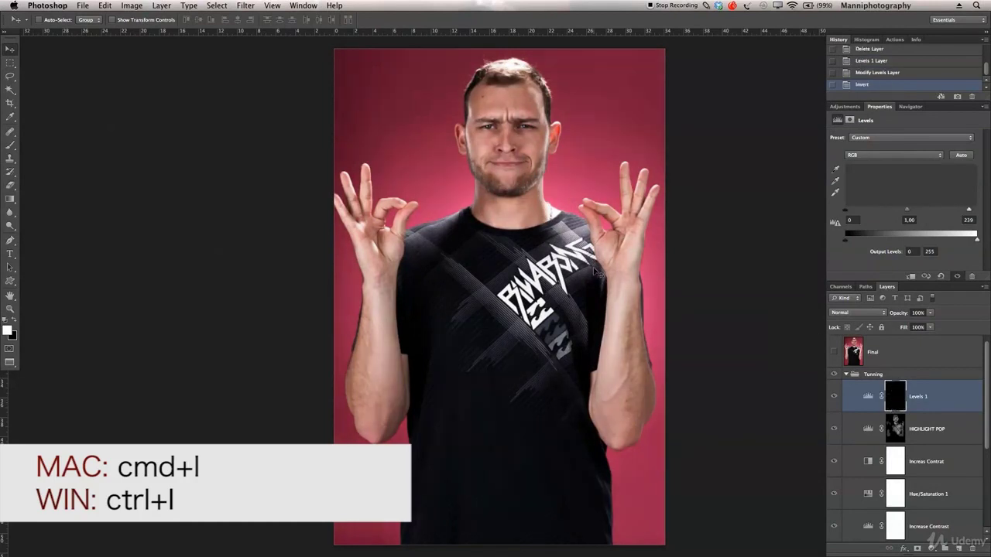
click(10, 145)
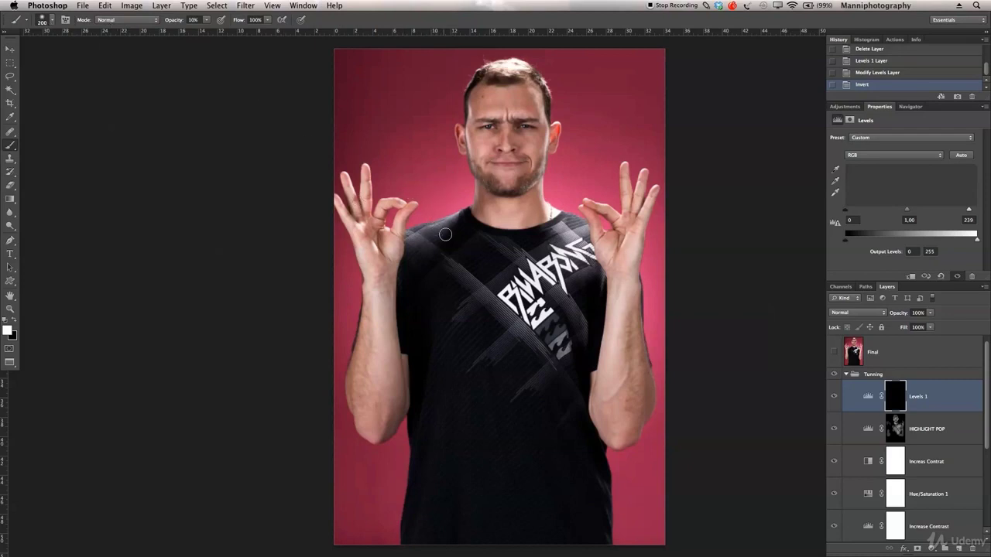
mouse_move(403, 160)
mouse_down()
mouse_move(443, 162)
mouse_move(430, 222)
mouse_up()
mouse_move(427, 284)
mouse_down()
mouse_move(425, 136)
mouse_move(412, 192)
mouse_up()
mouse_move(412, 131)
mouse_down()
mouse_move(423, 86)
mouse_move(416, 14)
mouse_up()
drag(442, 231, 447, 226)
drag(434, 154, 435, 154)
drag(179, 21, 139, 22)
Paint white over the face on the new Levels layer's mask with a size 250 brush to brighten its highlights
key(bracketleft)
key(bracketleft)
key(bracketleft)
key(bracketleft)
key(bracketleft)
key(bracketleft)
key(bracketleft)
key(bracketleft)
key(bracketleft)
key(bracketleft)
mouse_move(476, 148)
mouse_down()
mouse_move(484, 159)
mouse_move(508, 142)
mouse_move(509, 114)
mouse_move(488, 108)
mouse_move(542, 112)
mouse_move(503, 107)
mouse_up()
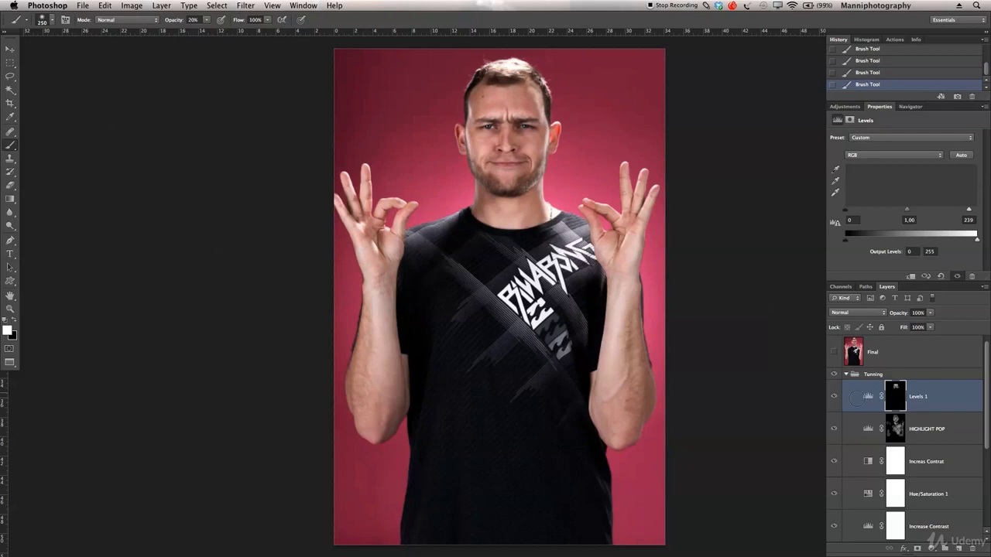
Toggle the visibility of the Levels 1 layer repeatedly to compare the brightened face highlights
click(834, 396)
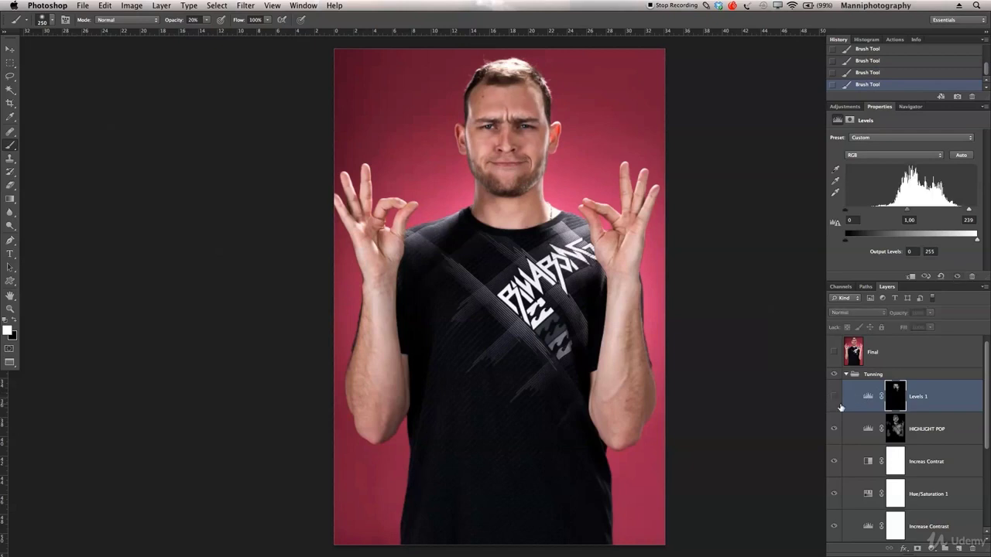
click(834, 397)
click(834, 397)
click(834, 396)
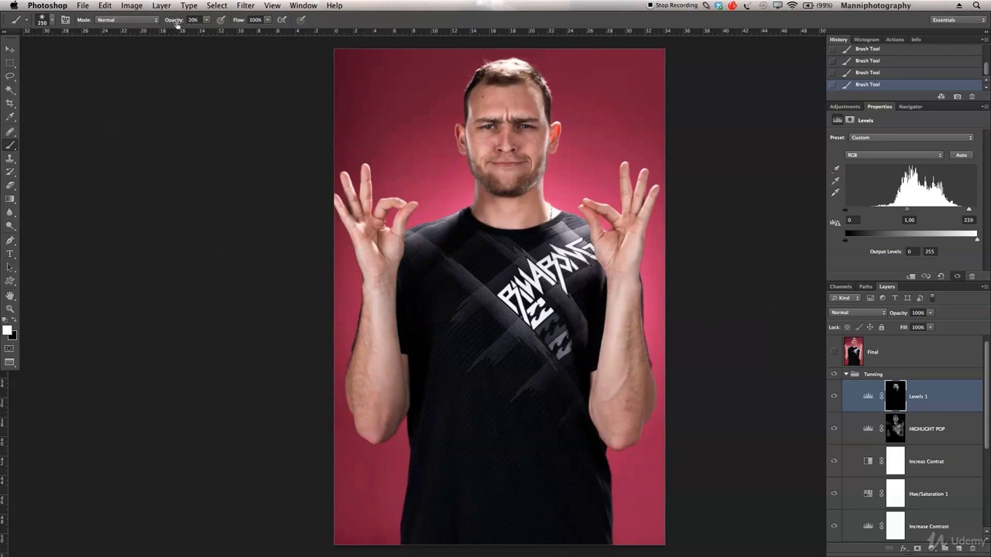
Raise the brush opacity to 49% and delete the Levels 1 adjustment layer
drag(173, 23, 188, 23)
key(Delete)
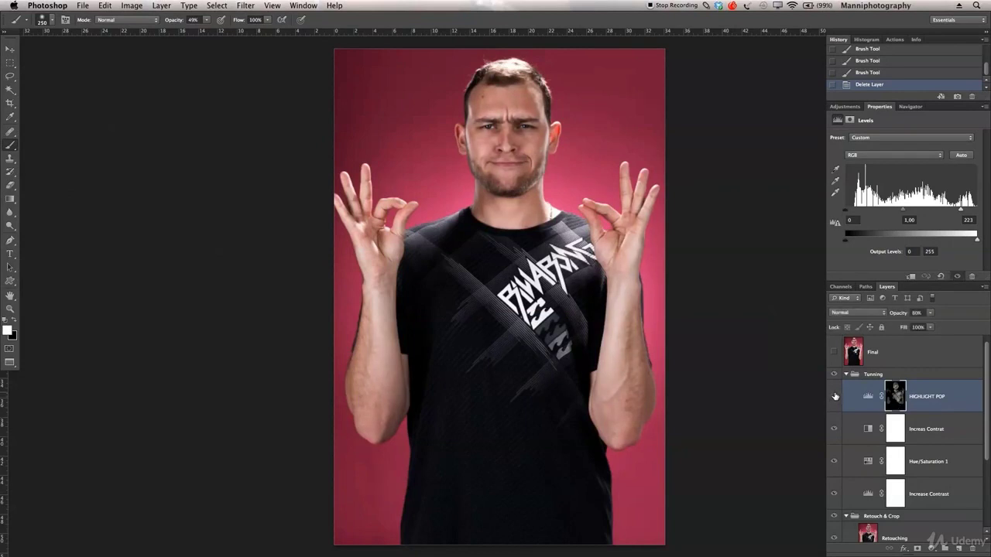
Select the Final layer above the Tunning group and make it visible
click(883, 352)
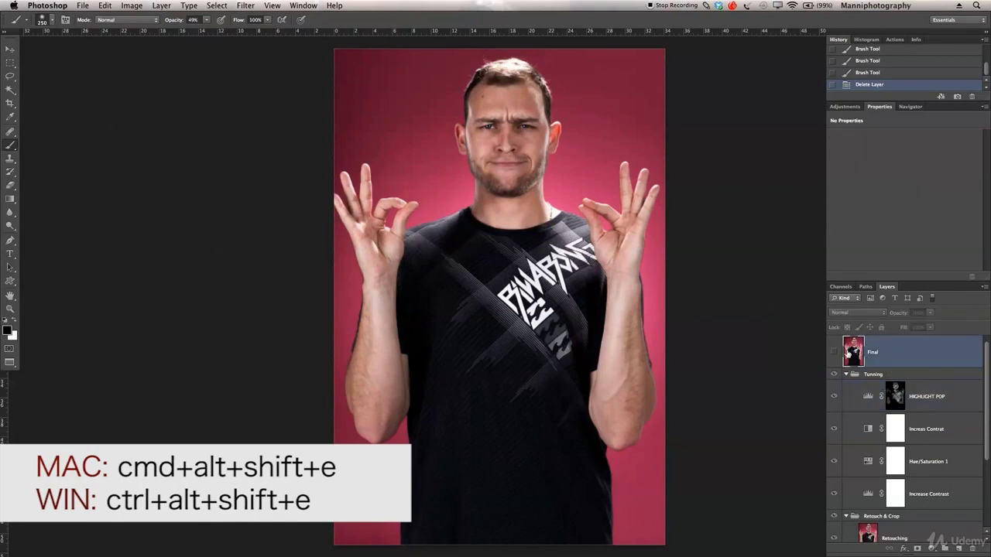
click(835, 353)
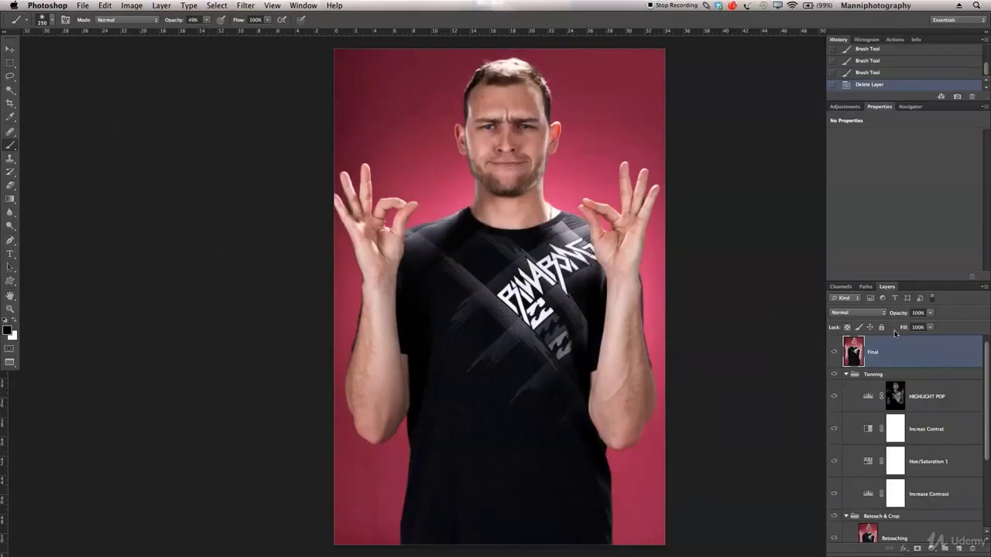
Enlarge the layer list and collapse the Tunning and Retouch & Crop groups, leaving the Original group expanded
drag(903, 283, 902, 220)
click(846, 310)
click(846, 323)
click(846, 335)
click(845, 335)
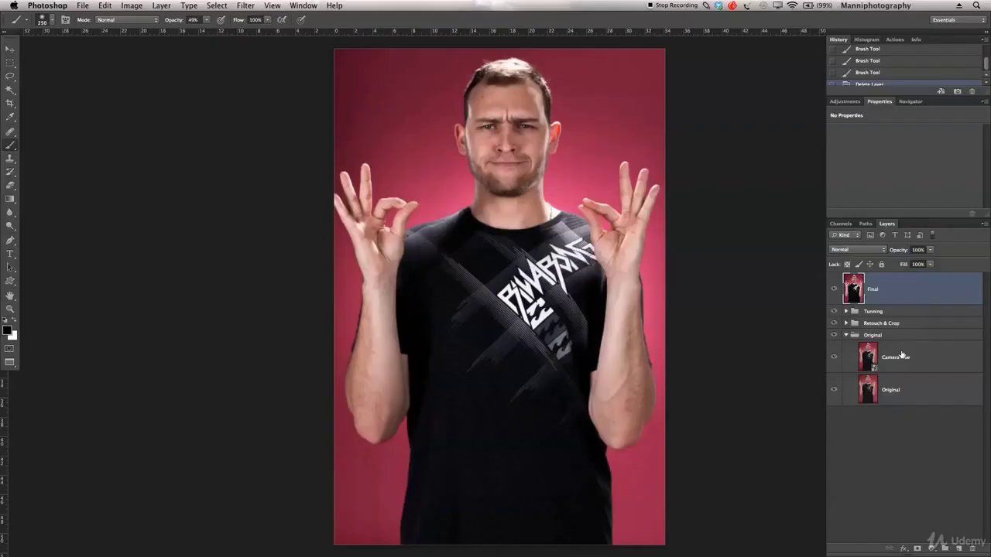
Hide the Final layer and the Tunning and Retouch & Crop groups to review the Original group's Camera Raw version, and collapse that group
click(929, 359)
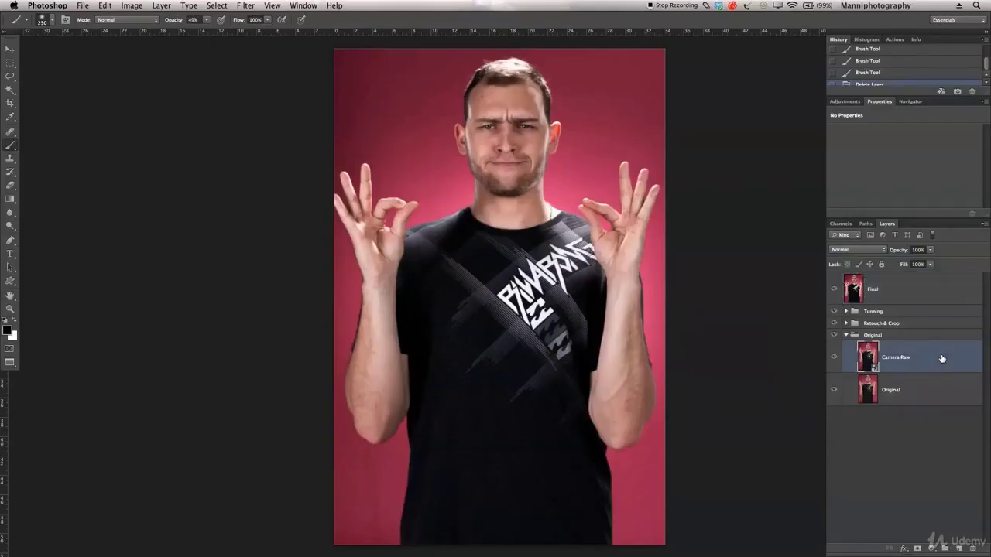
click(937, 392)
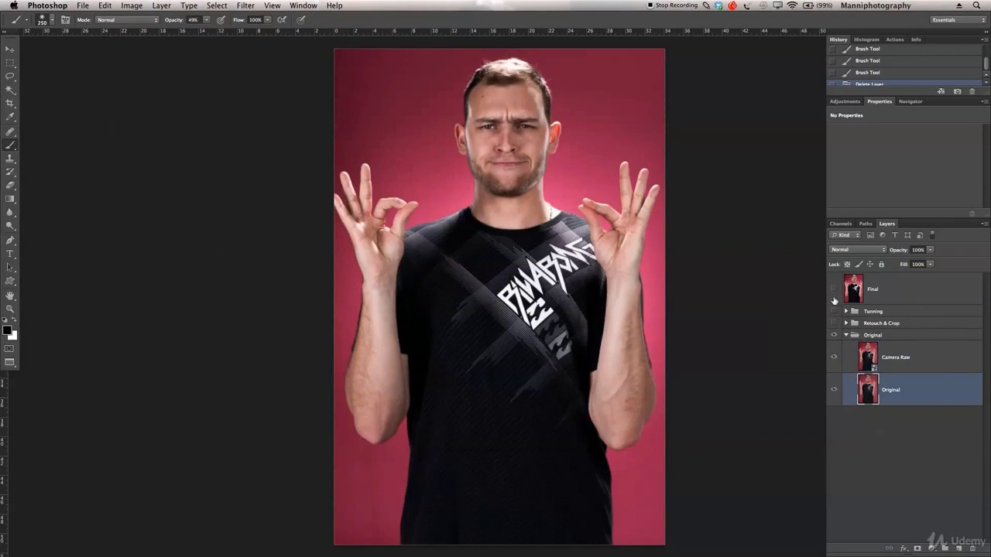
drag(834, 289, 834, 323)
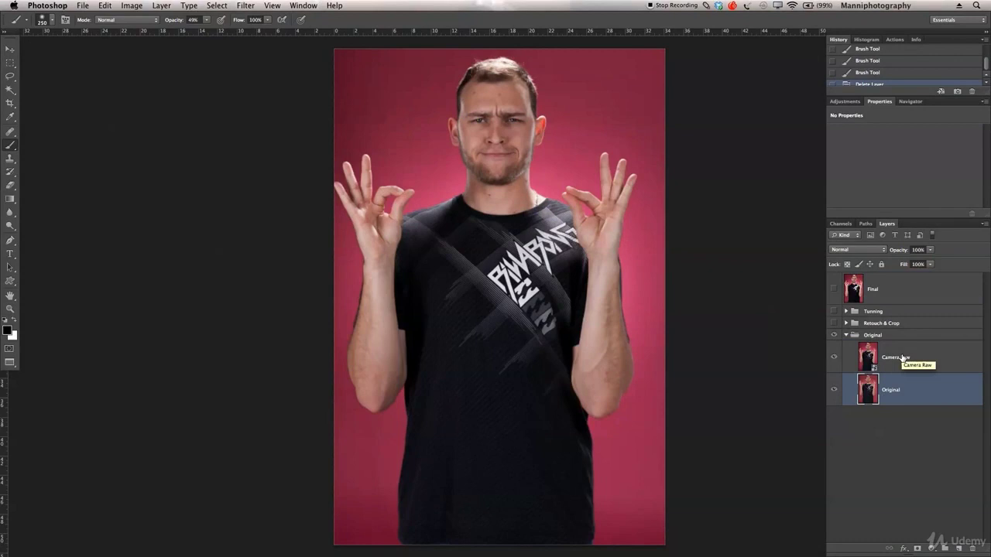
click(903, 358)
click(846, 335)
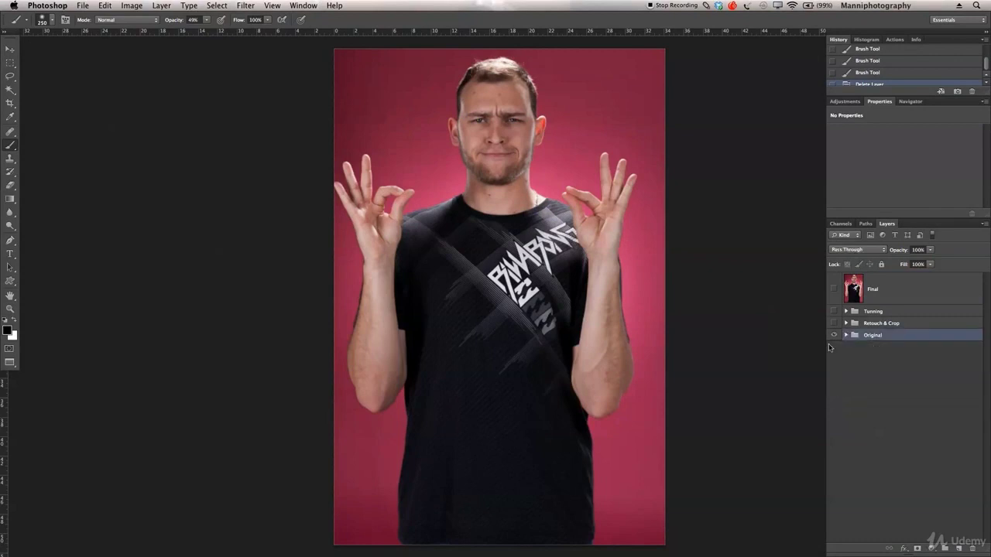
Review the Retouching and Crop layers inside the Retouch & Crop group, make the group visible and collapse it
click(846, 324)
click(891, 324)
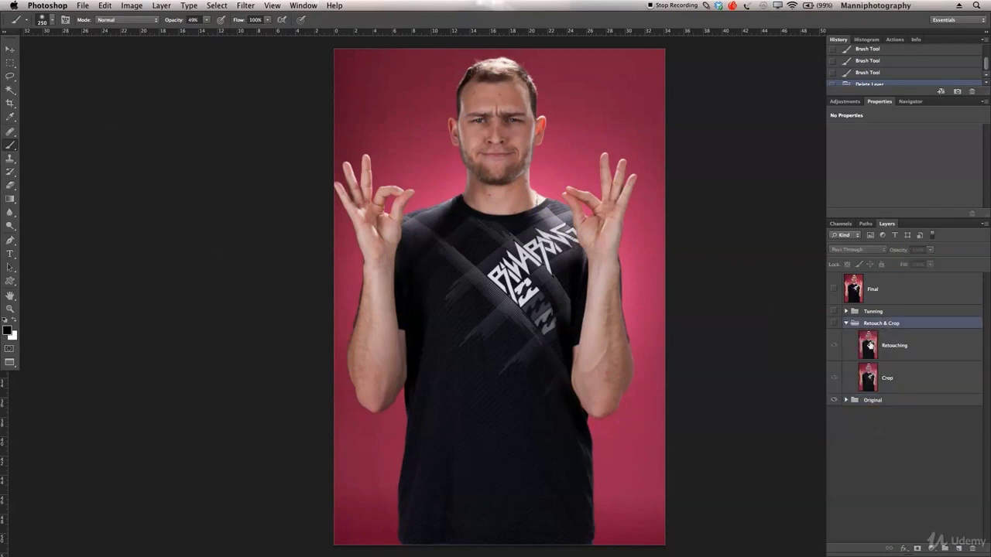
click(930, 353)
click(936, 368)
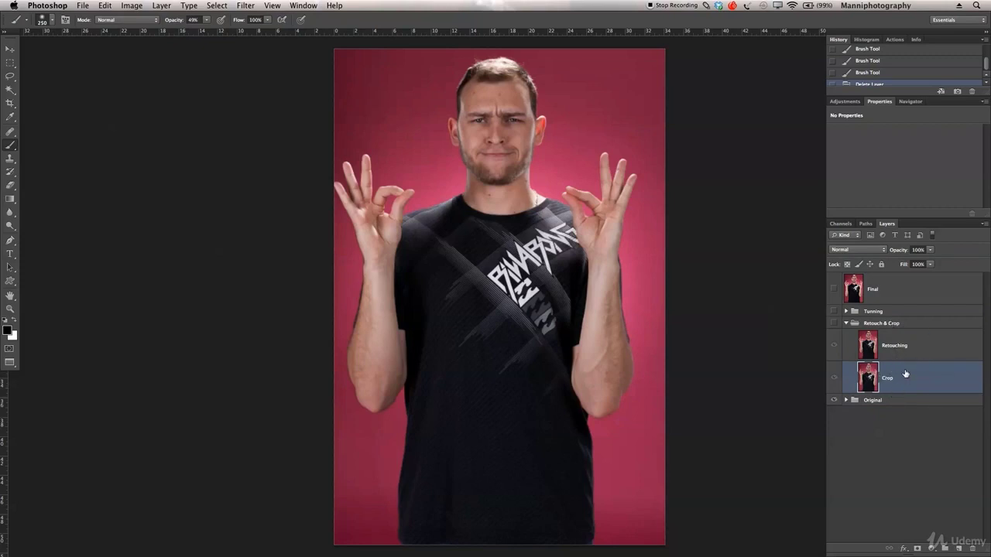
click(834, 323)
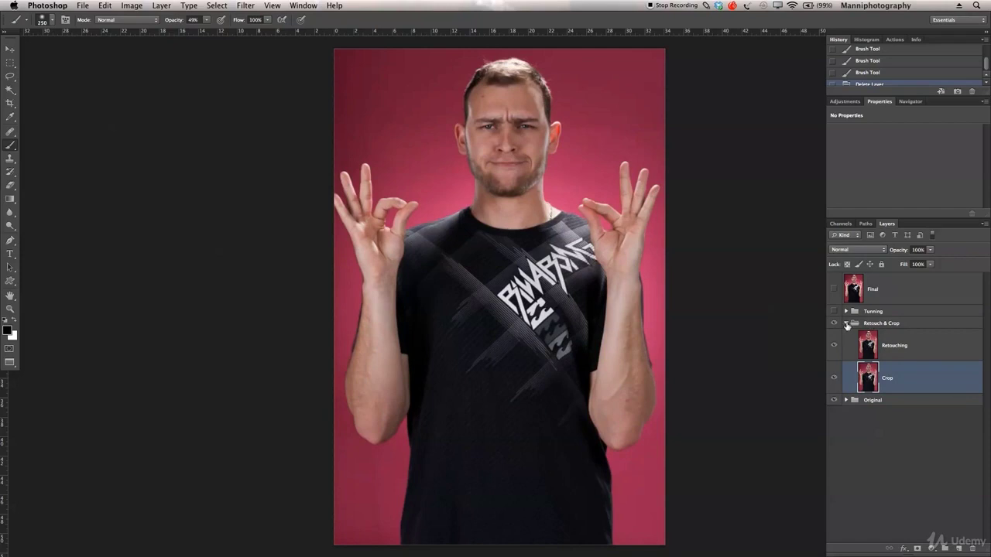
click(846, 322)
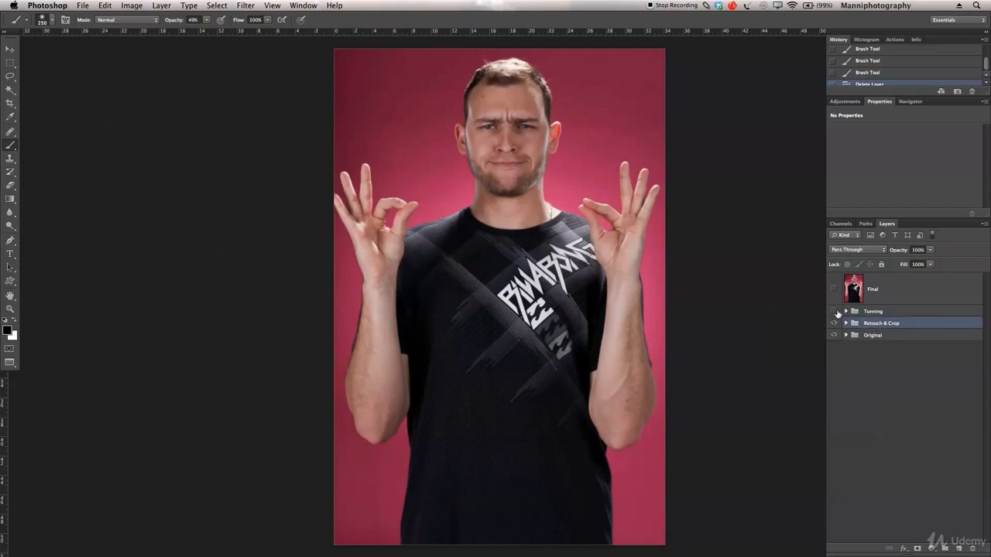
Show the Tunning group, review its adjustment layers and move on to the Final layer's visibility
click(834, 311)
click(846, 311)
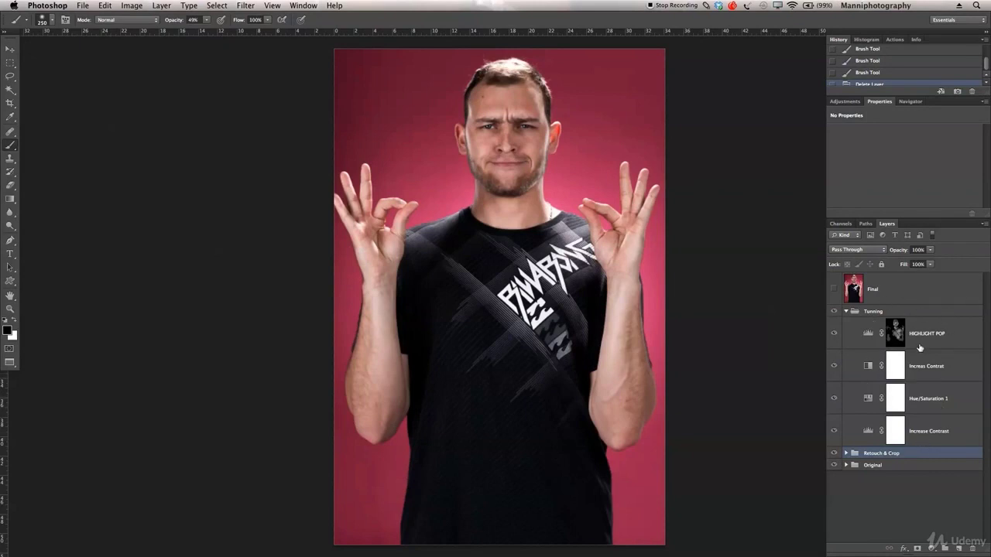
click(838, 290)
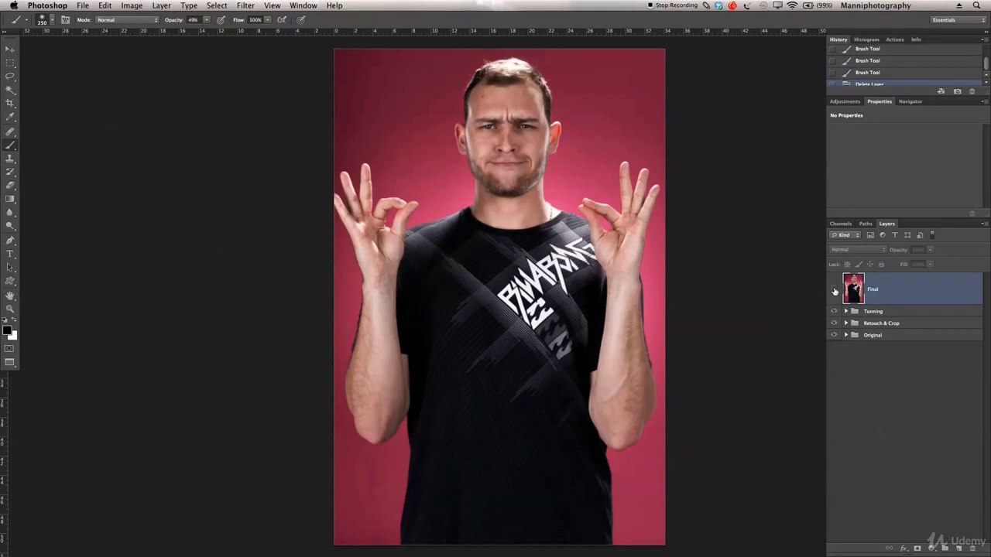